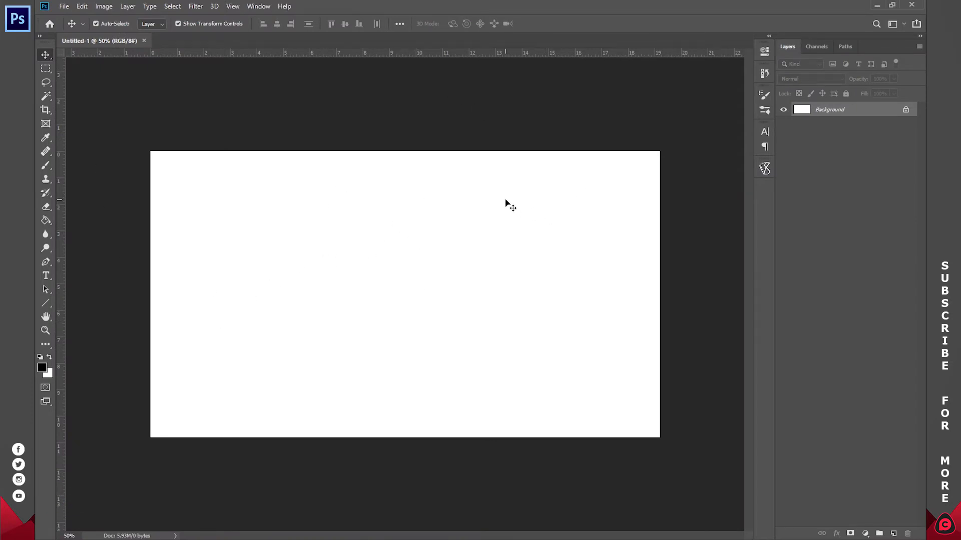
Add a solid colour fill layer in black (000000) above the white background
{"action": "left_click", "coordinate": [866, 534]}
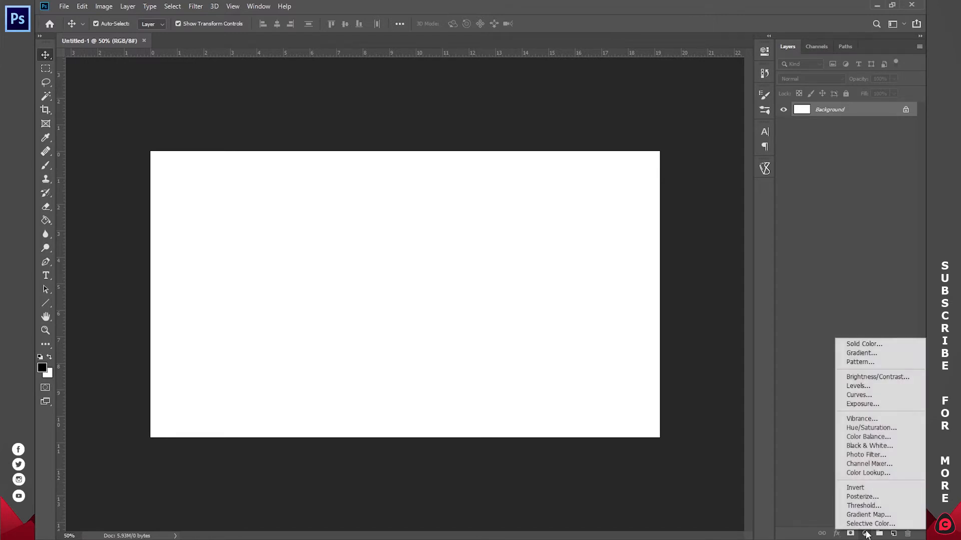
{"action": "left_click", "coordinate": [862, 344]}
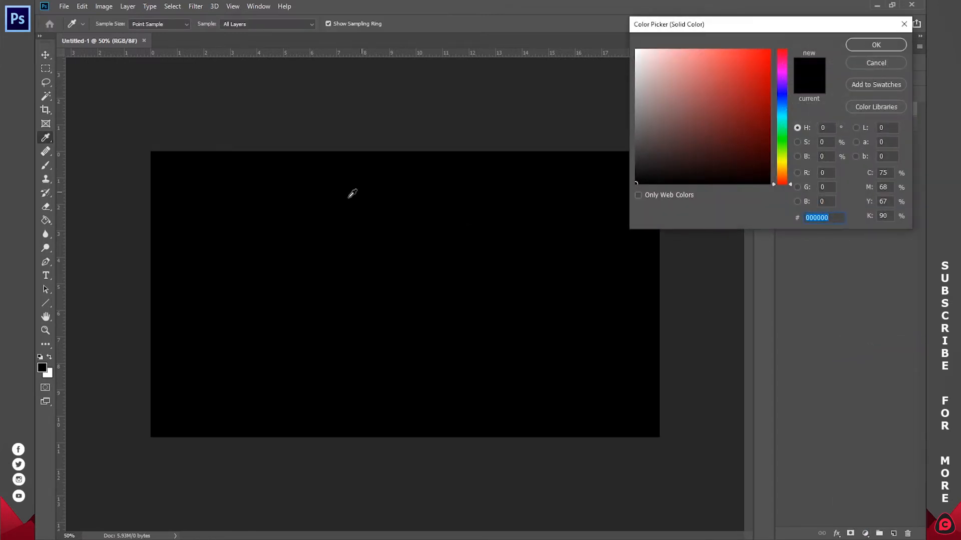
{"action": "left_click", "coordinate": [876, 44]}
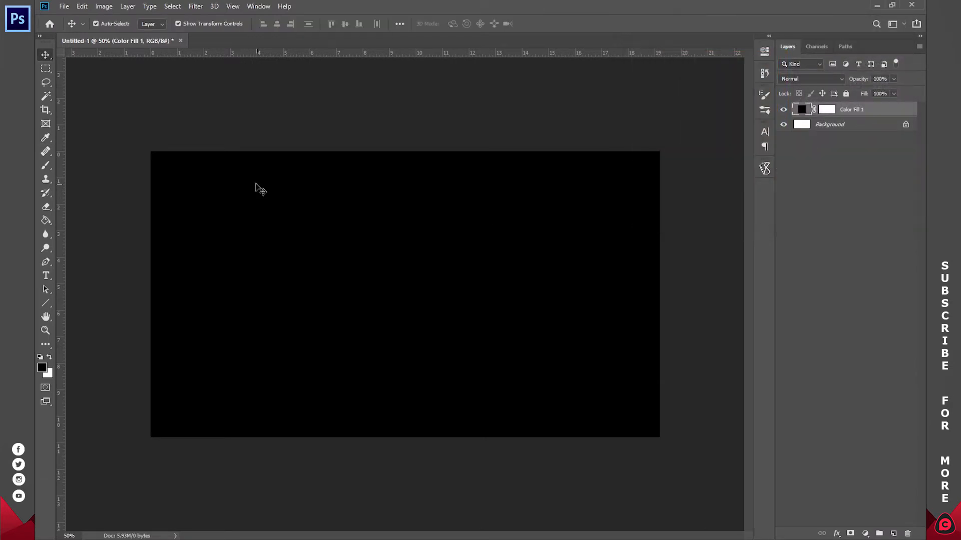
Place a vertical guide at the canvas's horizontal centre and add the text "100" to the left of it
{"action": "left_click", "coordinate": [46, 277]}
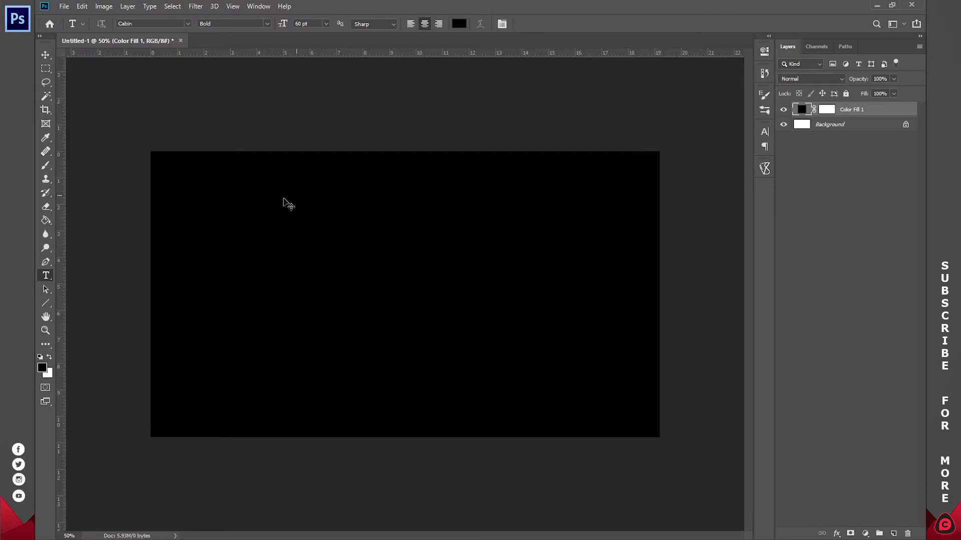
{"action": "left_click_drag", "start_coordinate": [62, 271], "coordinate": [403, 256]}
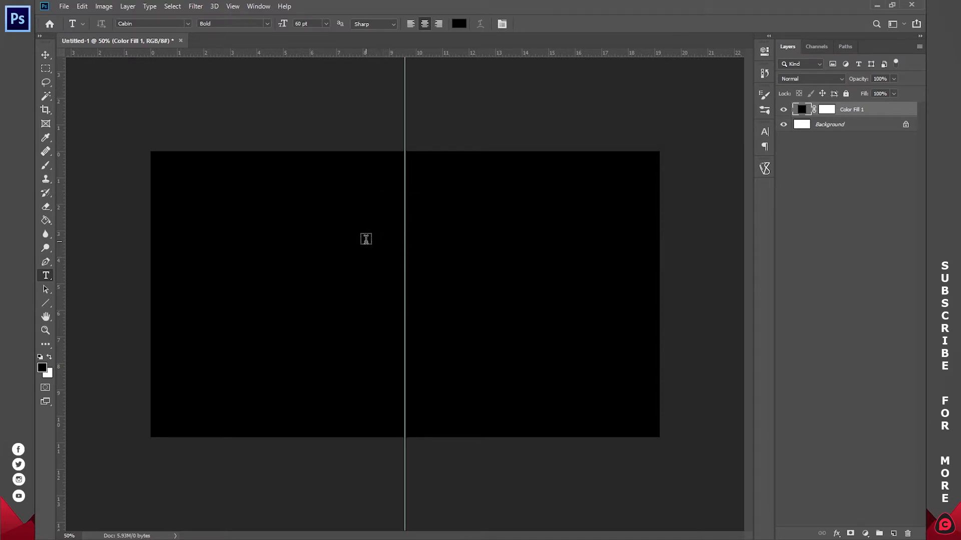
{"action": "left_click", "coordinate": [363, 244]}
{"action": "key", "text": "BackSpace"}
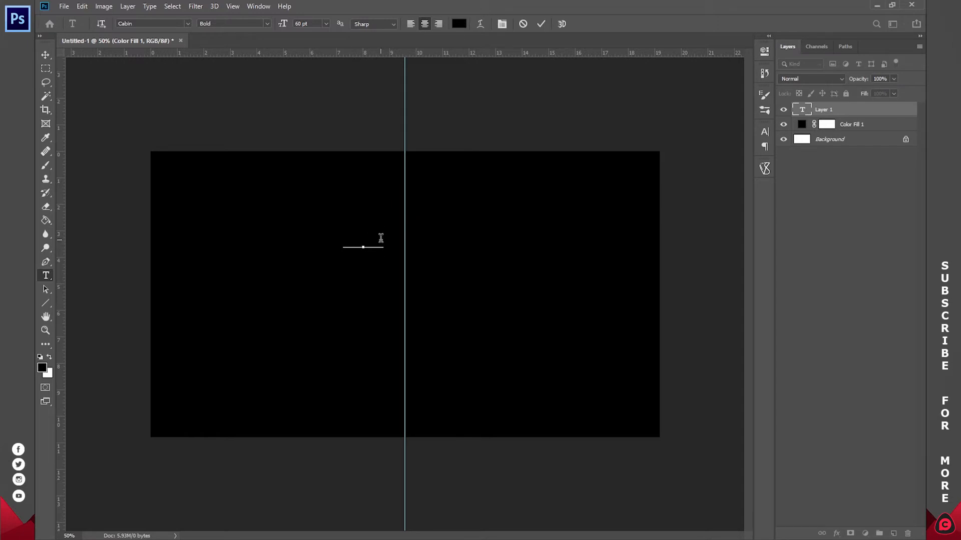
Change the colour of the "100" text to red, ff0000
{"action": "left_click_drag", "start_coordinate": [381, 238], "coordinate": [337, 238]}
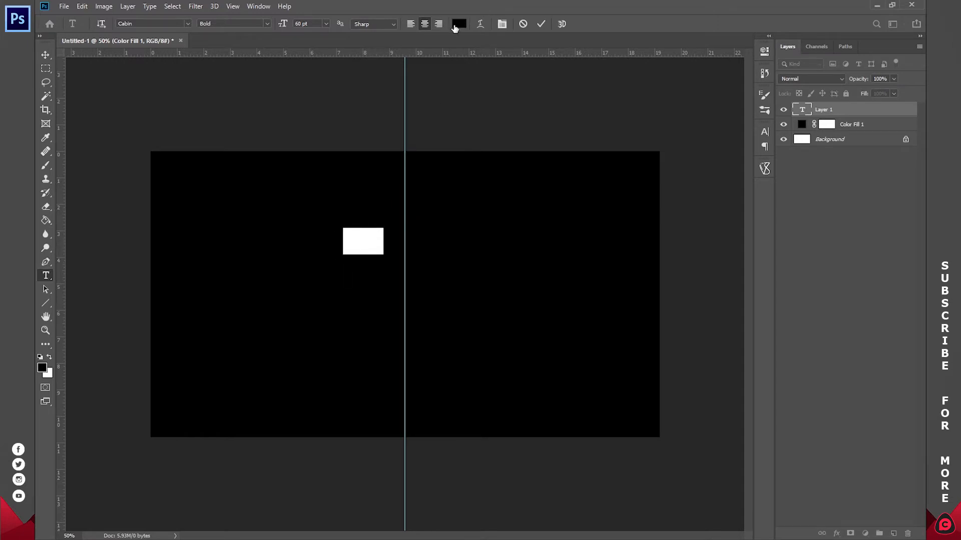
{"action": "left_click", "coordinate": [458, 23]}
{"action": "mouse_move", "coordinate": [673, 131]}
{"action": "left_mouse_down"}
{"action": "mouse_move", "coordinate": [620, 33]}
{"action": "mouse_move", "coordinate": [626, 47]}
{"action": "left_mouse_up"}
{"action": "type", "text": "ff0000"}
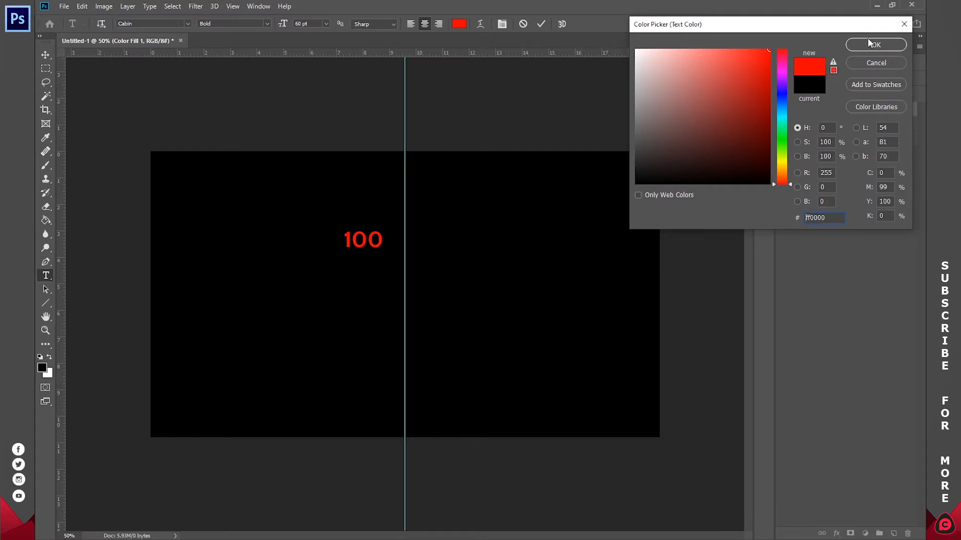
{"action": "left_click", "coordinate": [867, 42]}
{"action": "left_click", "coordinate": [355, 240]}
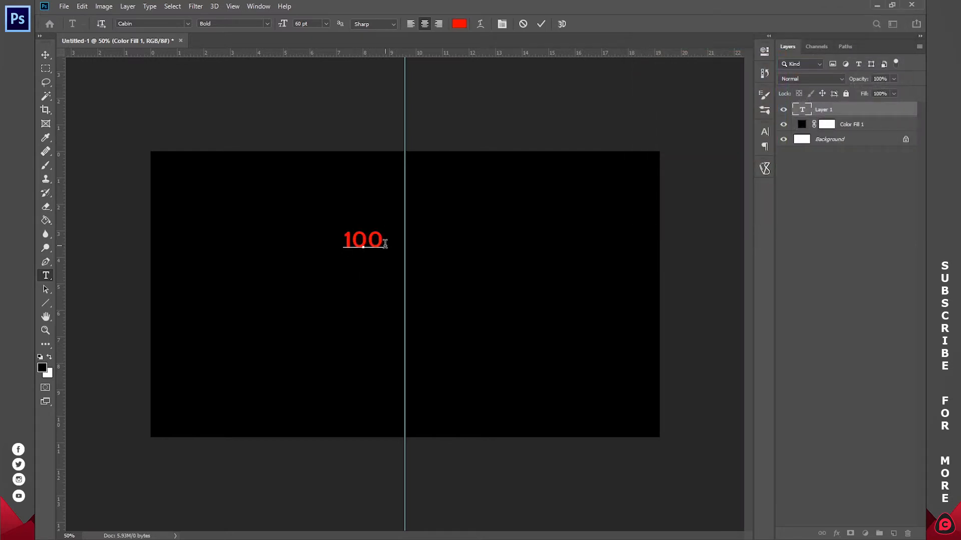
Enlarge the "100" text to 219 pt and centre it on the vertical guide
{"action": "left_click_drag", "start_coordinate": [385, 243], "coordinate": [339, 240]}
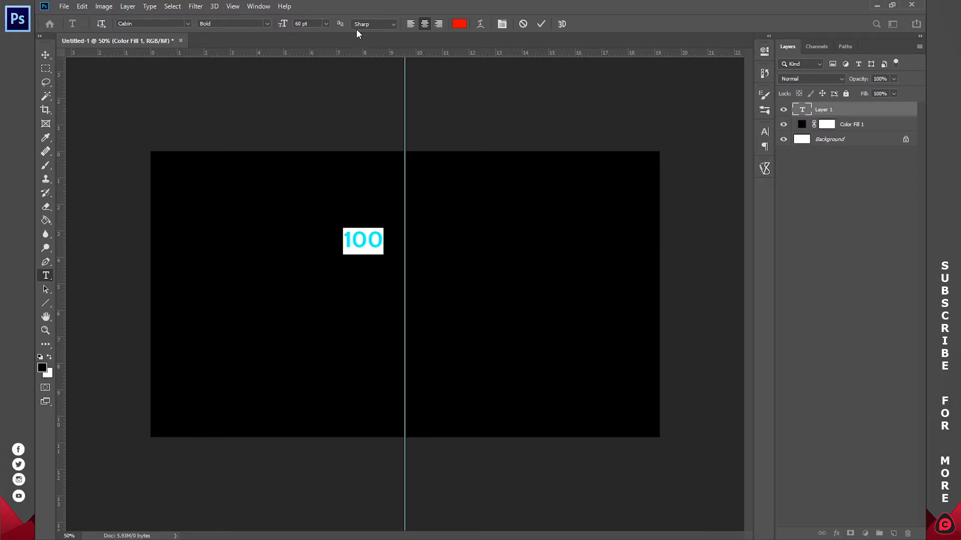
{"action": "left_click_drag", "start_coordinate": [283, 25], "coordinate": [313, 26]}
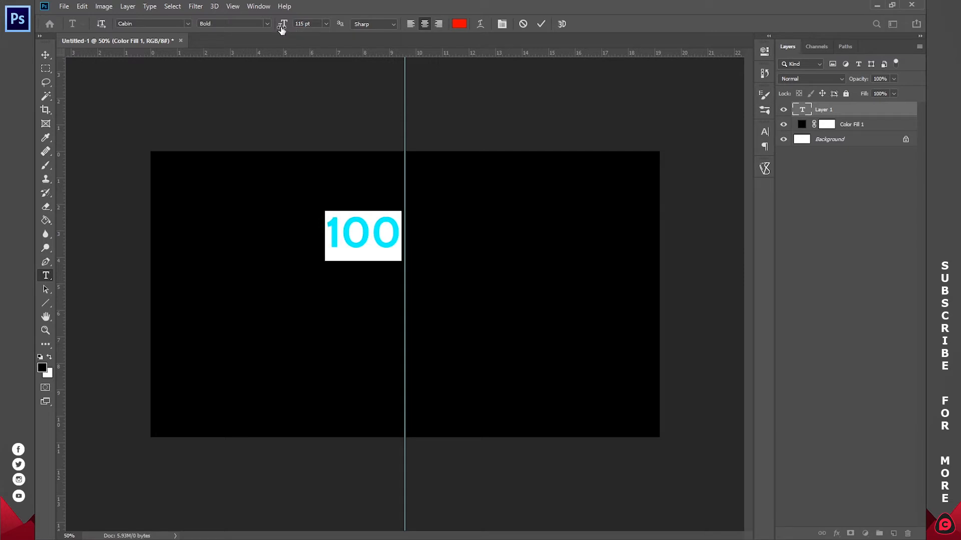
{"action": "left_click_drag", "start_coordinate": [287, 27], "coordinate": [340, 27]}
{"action": "key", "text": "ctrl+h"}
{"action": "left_click_drag", "start_coordinate": [495, 310], "coordinate": [495, 335]}
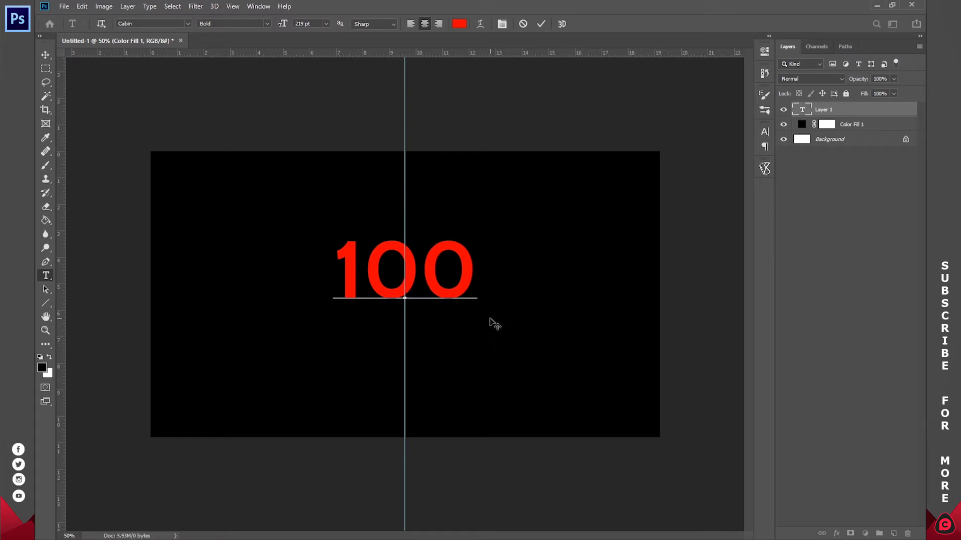
{"action": "left_click", "coordinate": [493, 322]}
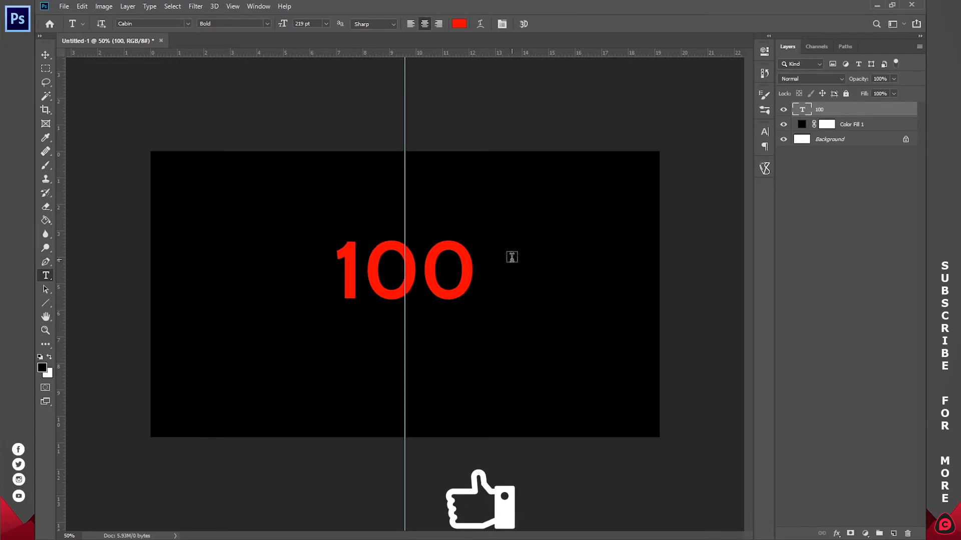
Add the word "years" as separate text, reduce it to 140 pt and place it to the right of "100"
{"action": "left_click", "coordinate": [511, 257]}
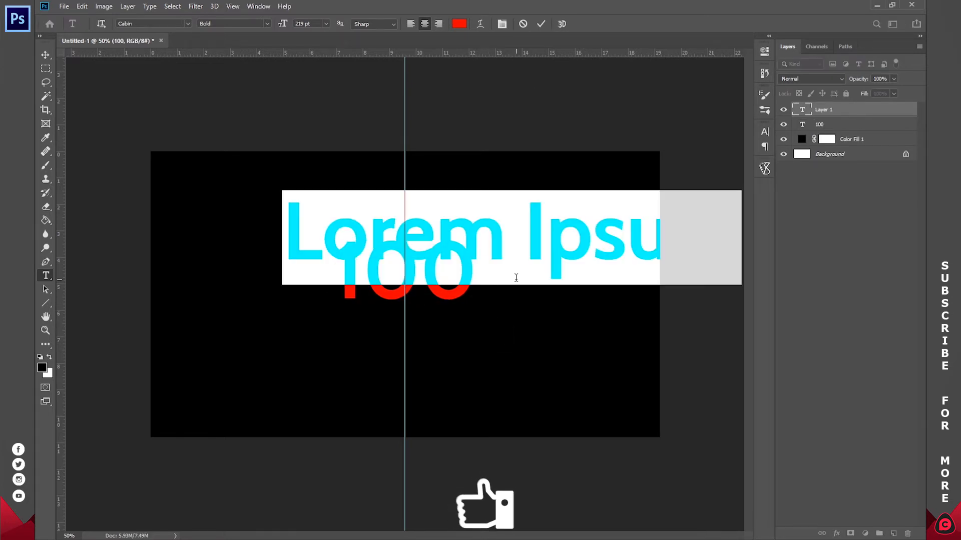
{"action": "type", "text": "years"}
{"action": "key", "text": "ctrl+a"}
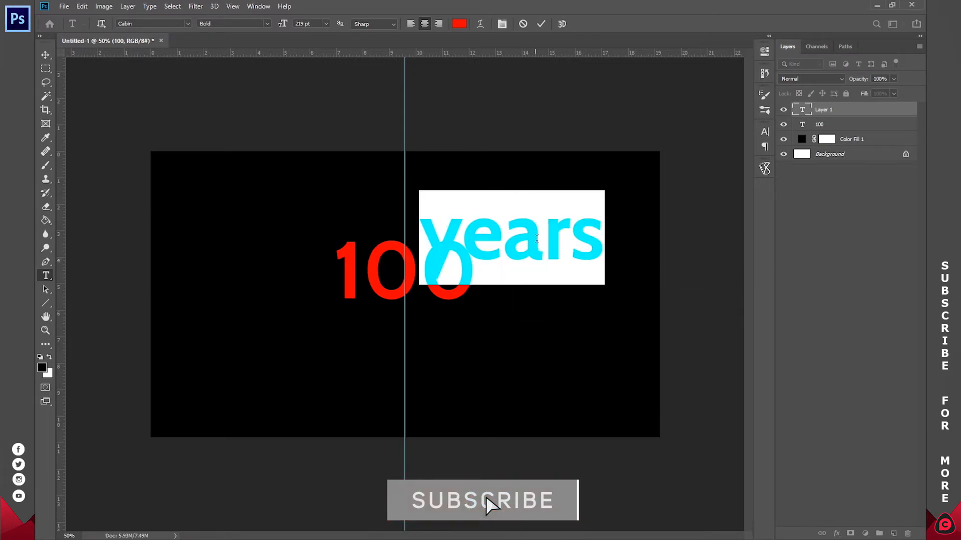
{"action": "left_click_drag", "start_coordinate": [282, 24], "coordinate": [232, 53]}
{"action": "left_click_drag", "start_coordinate": [524, 303], "coordinate": [549, 311]}
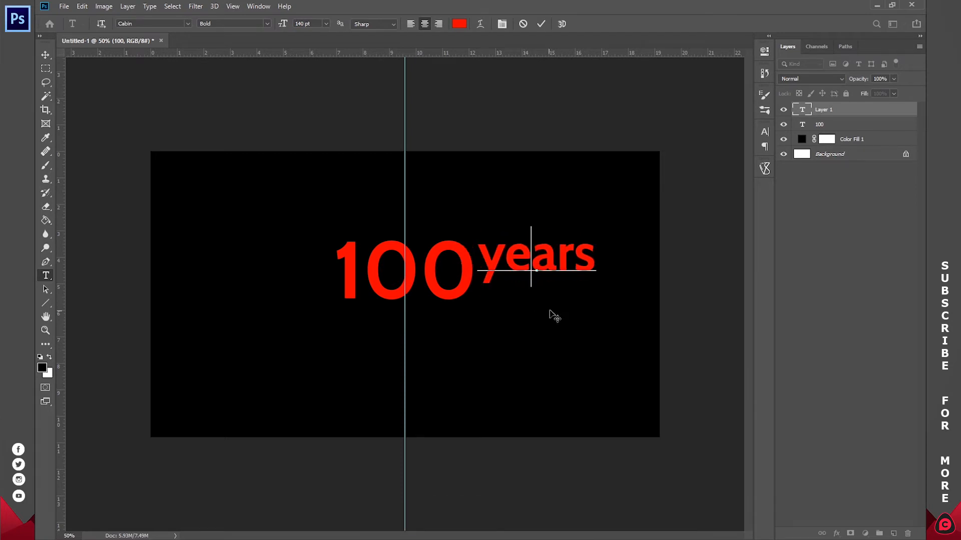
Set the size of "years" to 72 pt and move it next to the upper part of "100"
{"action": "key", "text": "ctrl+a"}
{"action": "left_click", "coordinate": [326, 26]}
{"action": "left_click", "coordinate": [328, 158]}
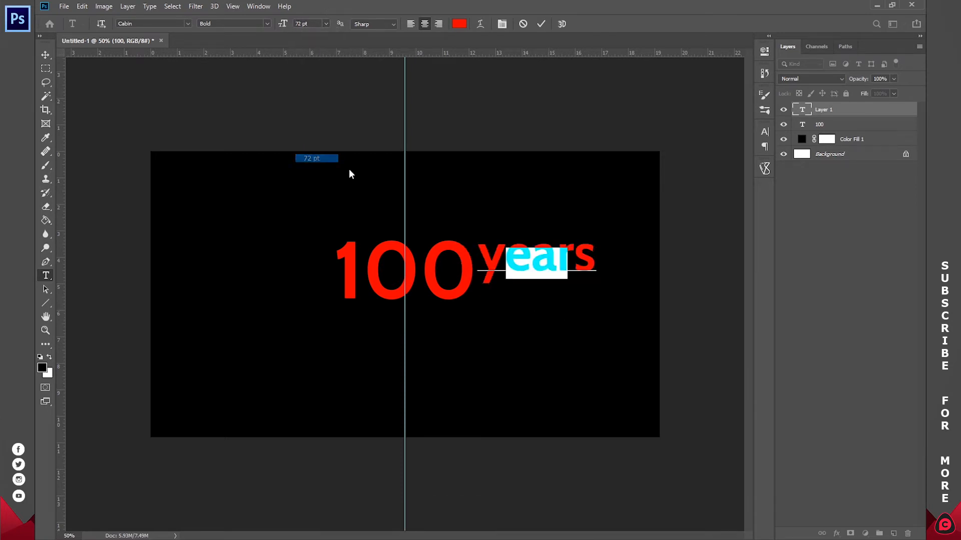
{"action": "left_click_drag", "start_coordinate": [565, 294], "coordinate": [473, 254]}
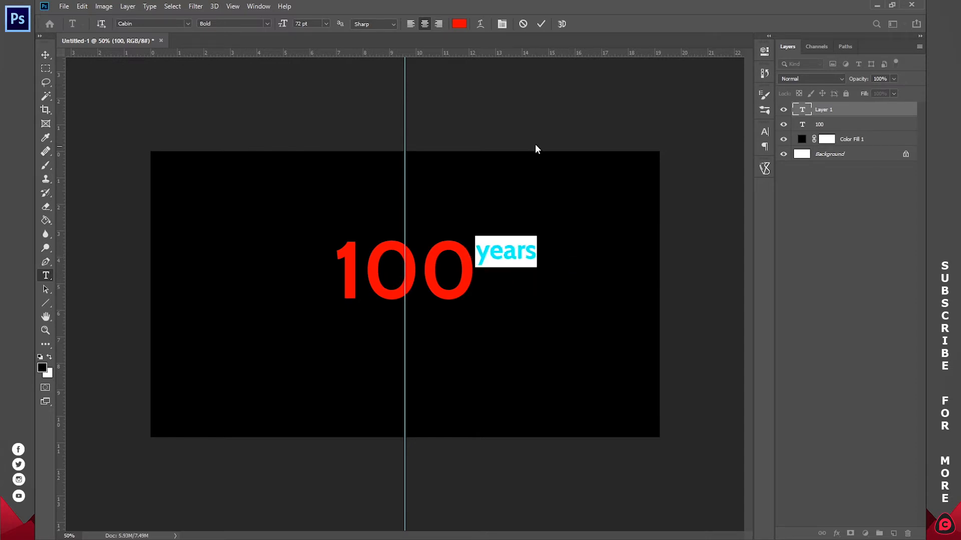
Try to tighten the tracking of the "years" text to -100
{"action": "left_click", "coordinate": [258, 6]}
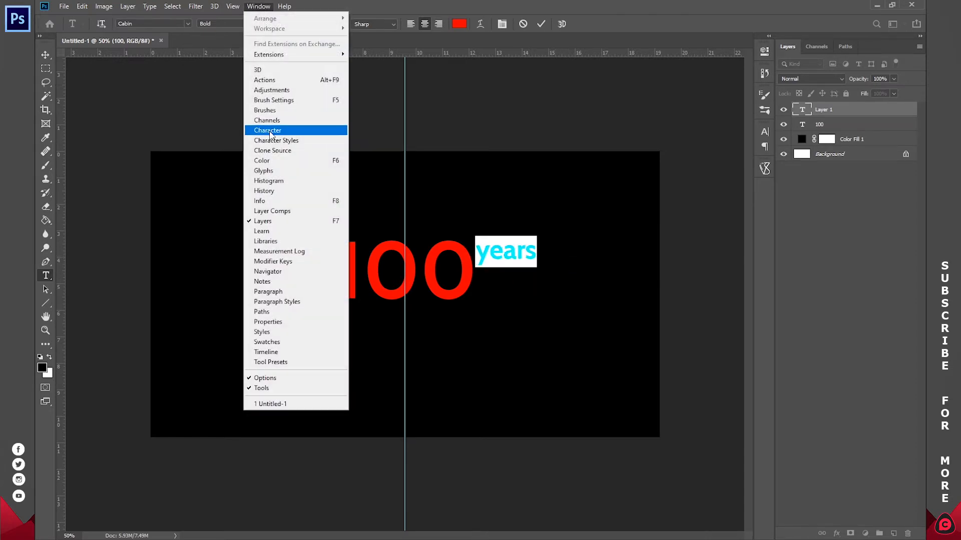
{"action": "left_click", "coordinate": [271, 134]}
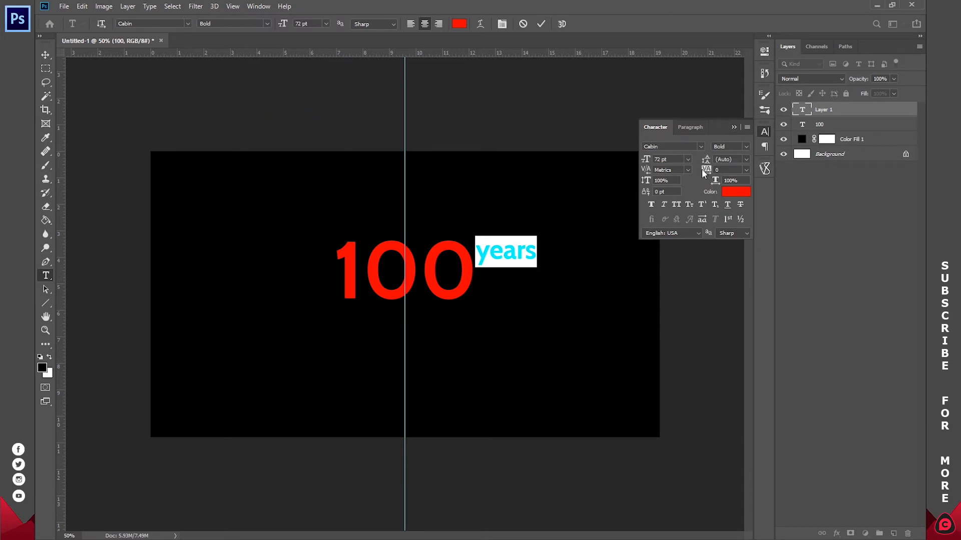
{"action": "left_click", "coordinate": [746, 170]}
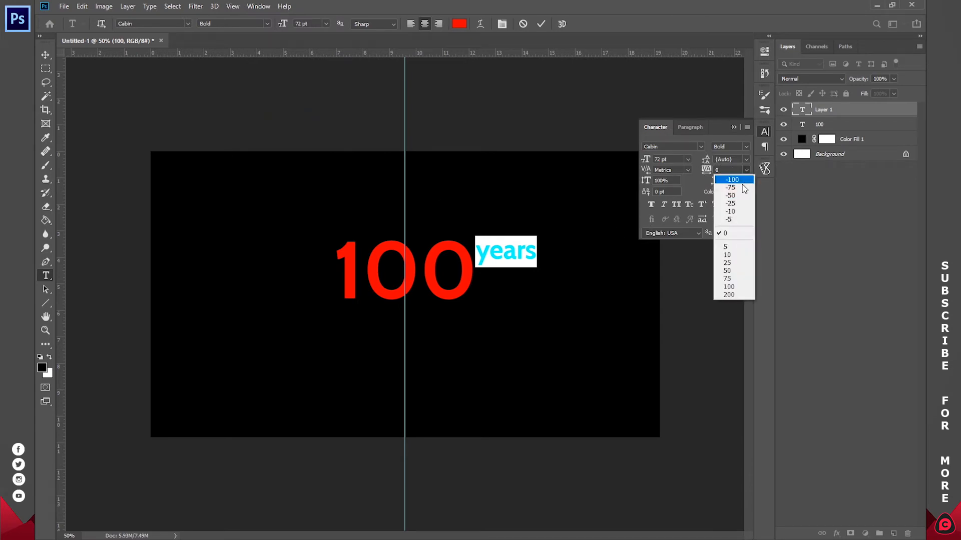
{"action": "left_click", "coordinate": [733, 179]}
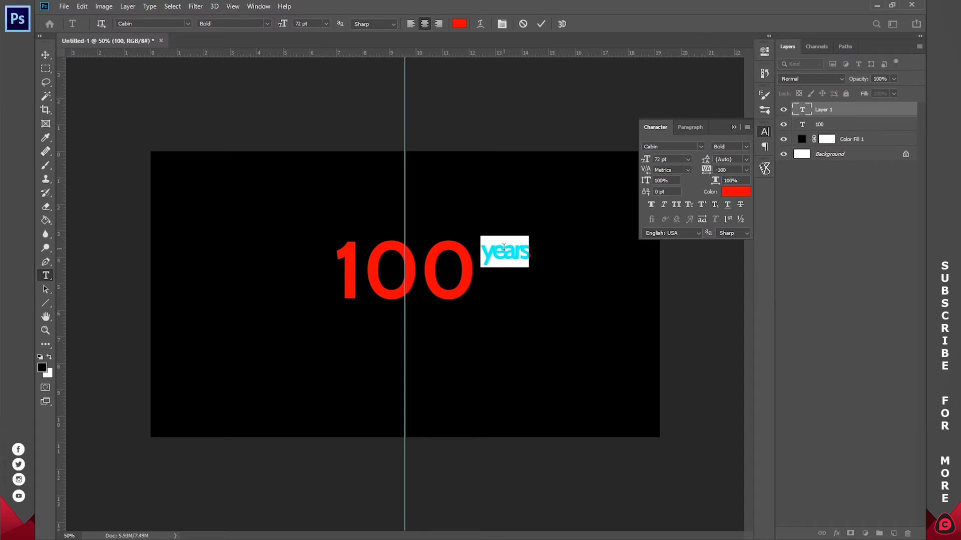
{"action": "left_click", "coordinate": [522, 23]}
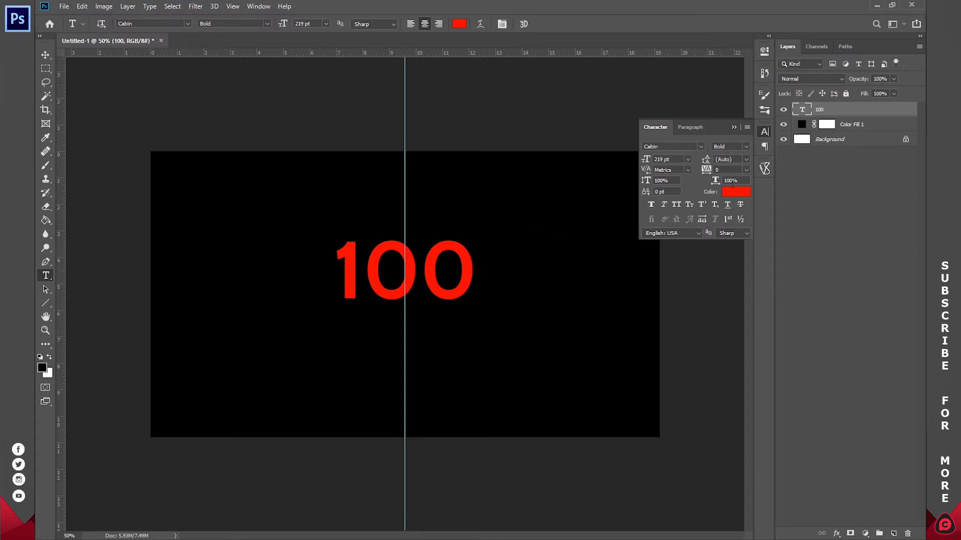
Place the 72 pt "years" text just to the right of "100", slightly above its vertical middle
{"action": "left_click", "coordinate": [539, 24]}
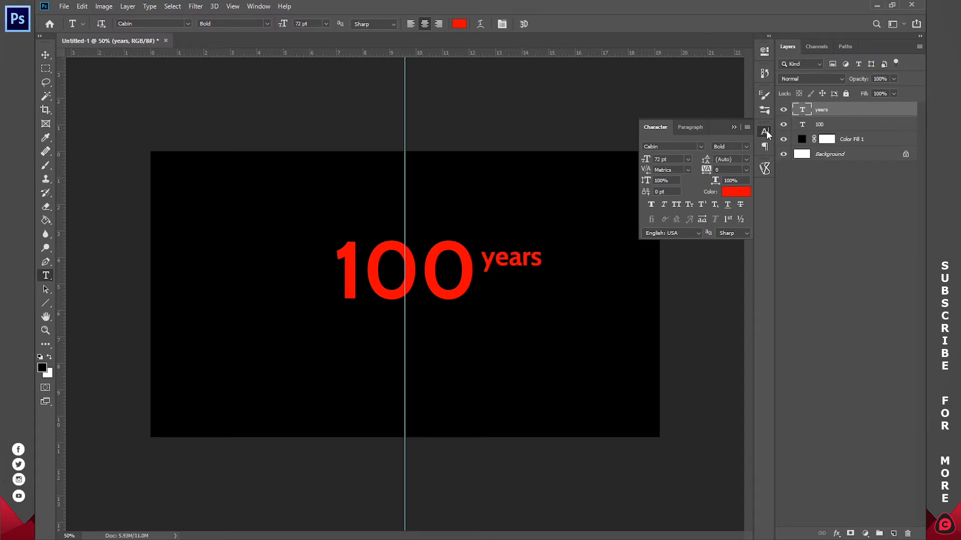
{"action": "left_click", "coordinate": [766, 132]}
{"action": "left_click", "coordinate": [521, 255]}
{"action": "left_click_drag", "start_coordinate": [536, 286], "coordinate": [535, 282]}
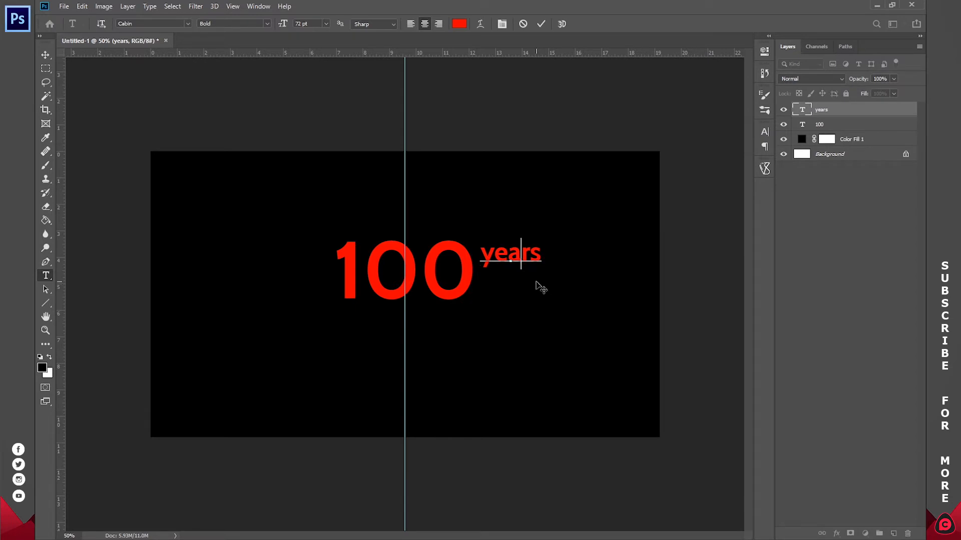
{"action": "left_click", "coordinate": [541, 23]}
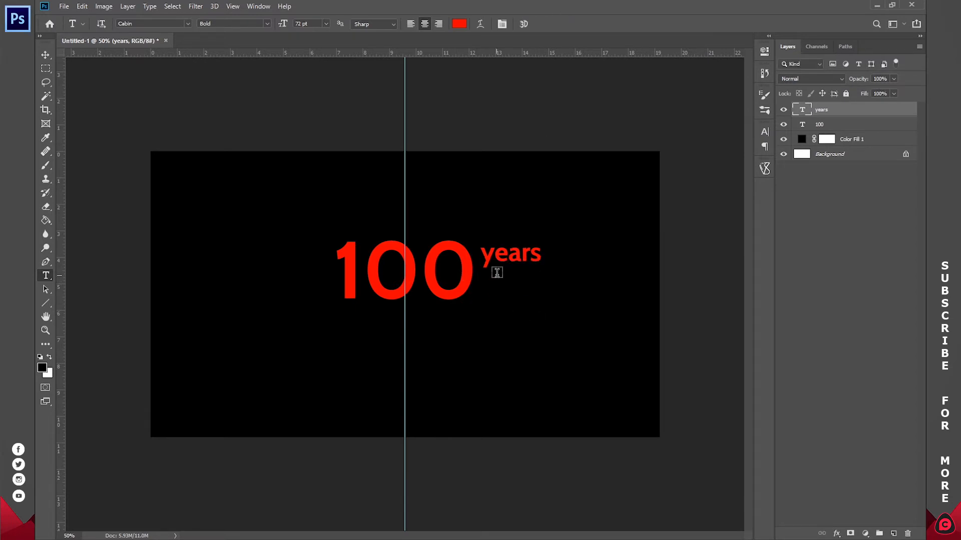
{"action": "left_click", "coordinate": [509, 258]}
{"action": "left_click_drag", "start_coordinate": [537, 307], "coordinate": [537, 316]}
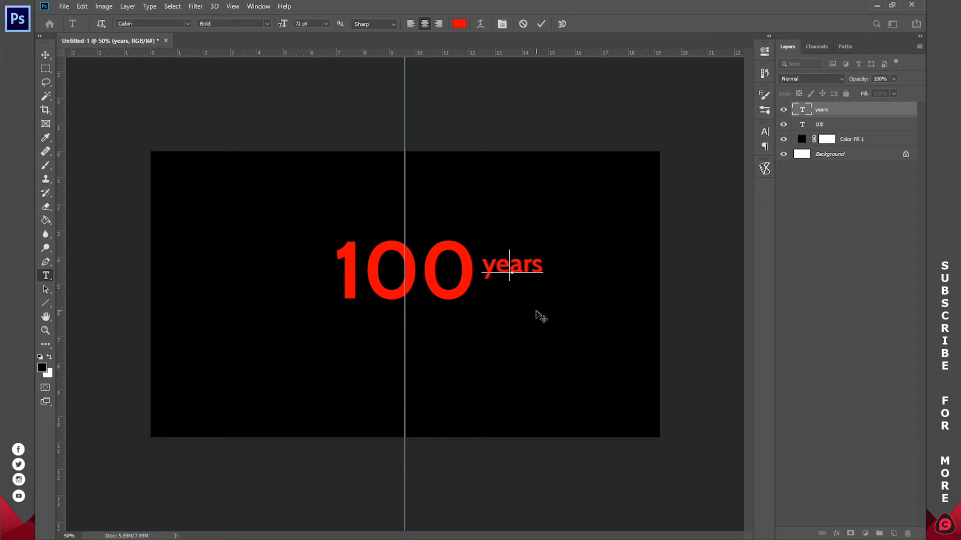
{"action": "left_click", "coordinate": [541, 24]}
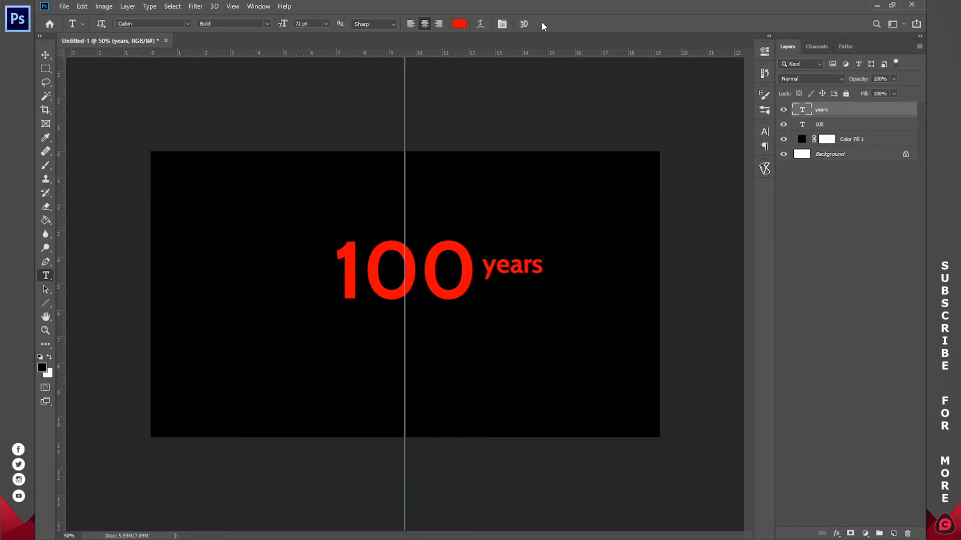
Move the "years" and "100" text layers together so they centre on the guide, at X 960 px and Y 483.55 px
{"action": "left_click", "coordinate": [829, 125], "text": "shift"}
{"action": "key", "text": "ctrl+t"}
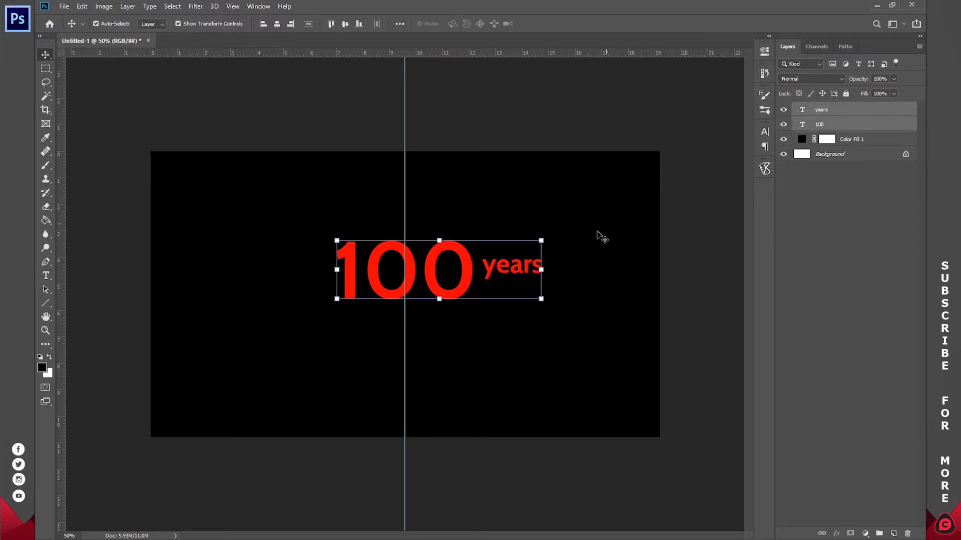
{"action": "left_click_drag", "start_coordinate": [478, 274], "coordinate": [453, 283]}
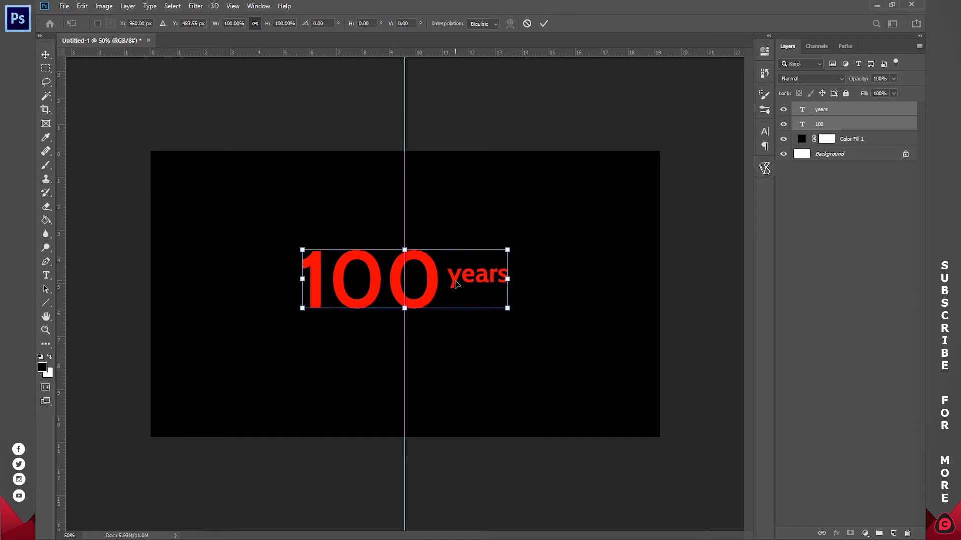
{"action": "key", "text": "Return"}
Remove the vertical guide from the canvas and hide the rulers
{"action": "left_click_drag", "start_coordinate": [404, 175], "coordinate": [62, 173]}
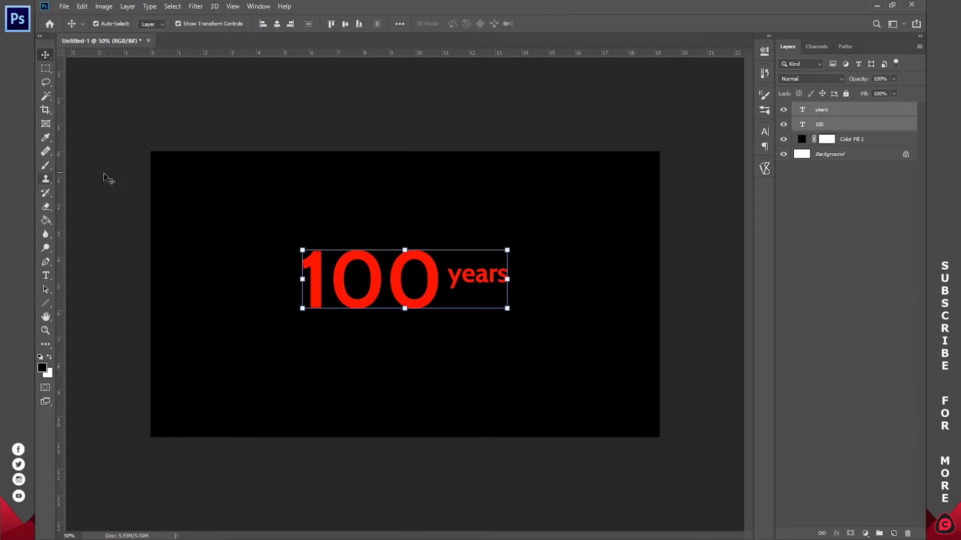
{"action": "key", "text": "ctrl+r"}
{"action": "key", "text": "z"}
{"action": "left_click", "coordinate": [353, 23]}
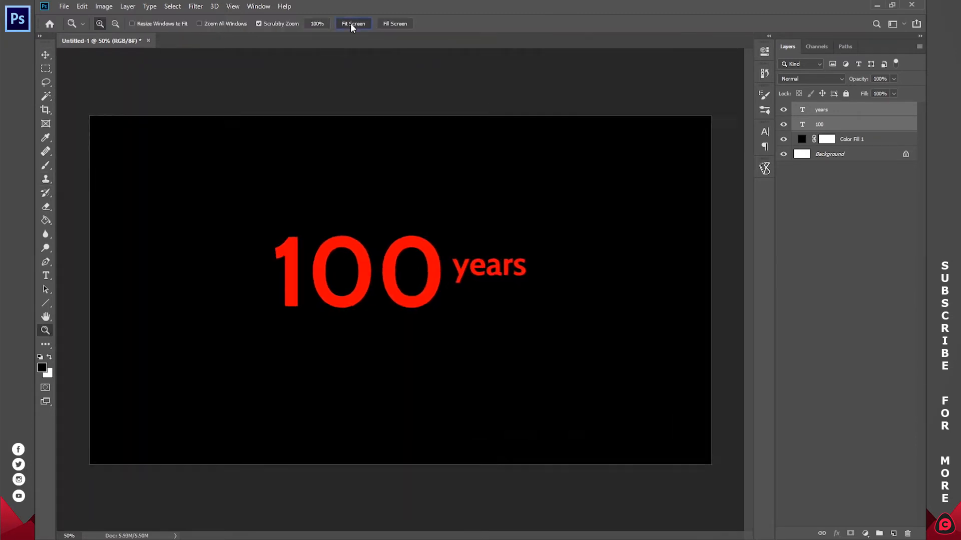
Duplicate the "years" and "100" text layers together
{"action": "key", "text": "t"}
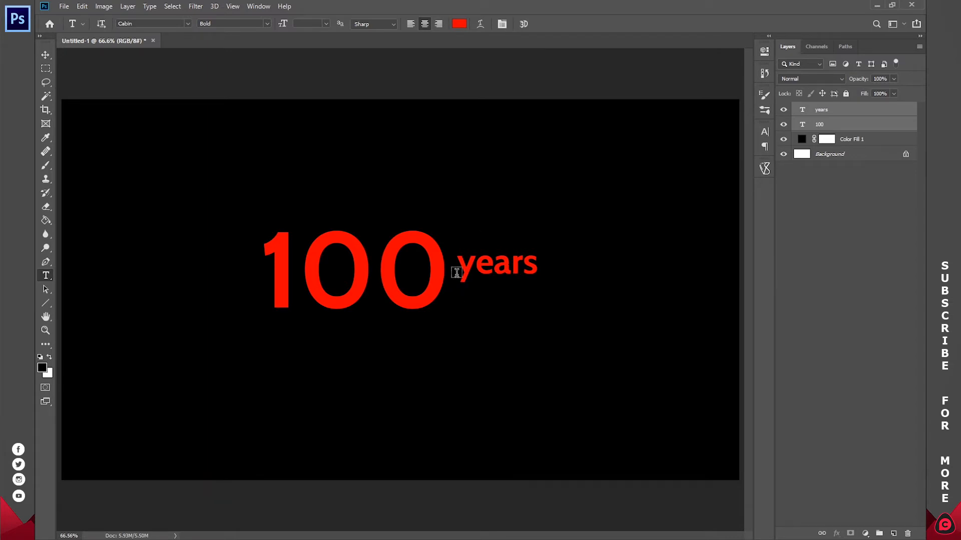
{"action": "left_click", "coordinate": [836, 125], "text": "ctrl"}
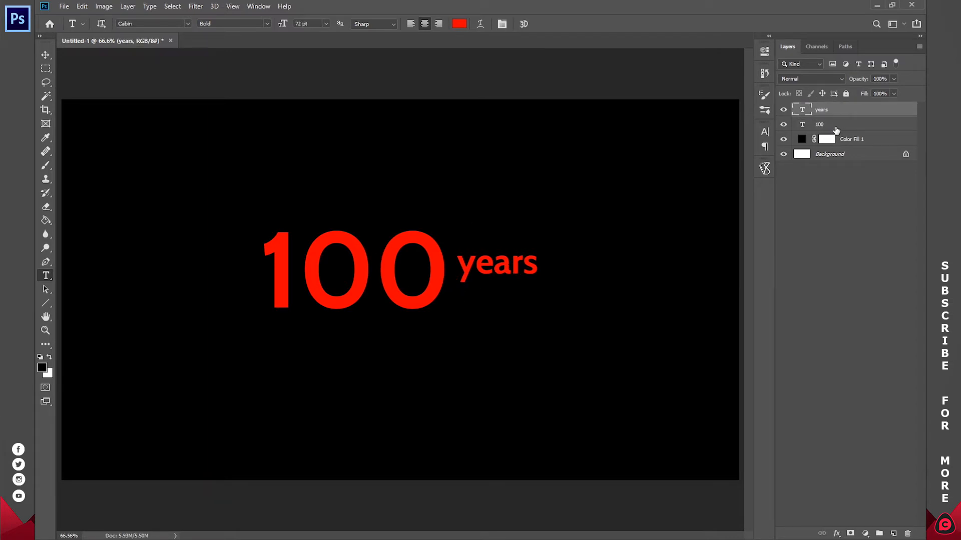
{"action": "left_click", "coordinate": [836, 127], "text": "ctrl"}
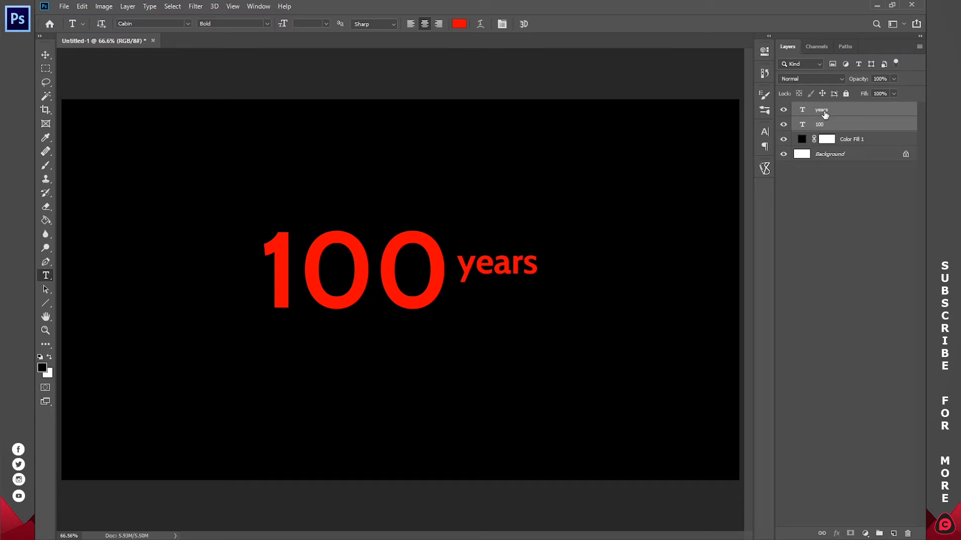
{"action": "key", "text": "ctrl+j"}
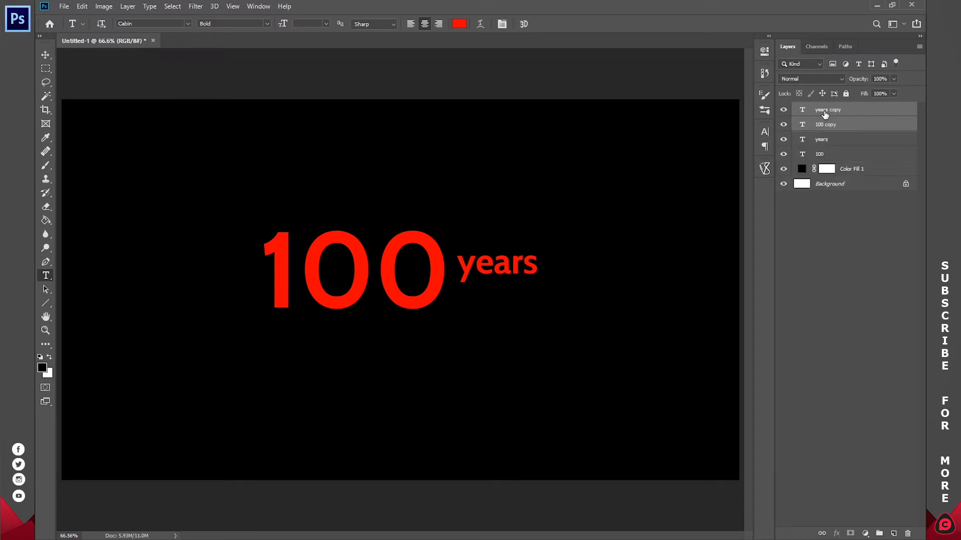
Add a white (ffffff) Color Overlay in Normal mode at 100% opacity to the duplicated "100" text layer
{"action": "left_click", "coordinate": [831, 124]}
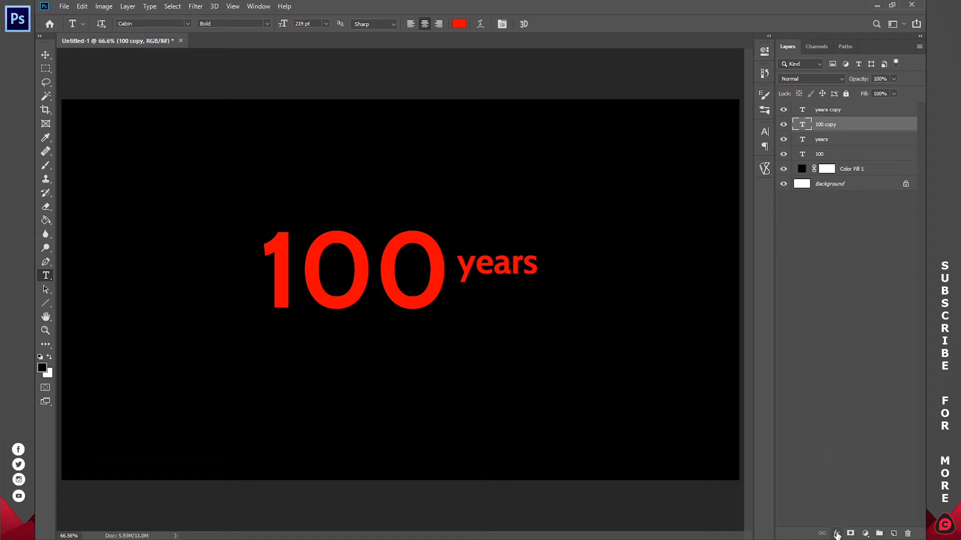
{"action": "left_click", "coordinate": [837, 535]}
{"action": "left_click", "coordinate": [850, 490]}
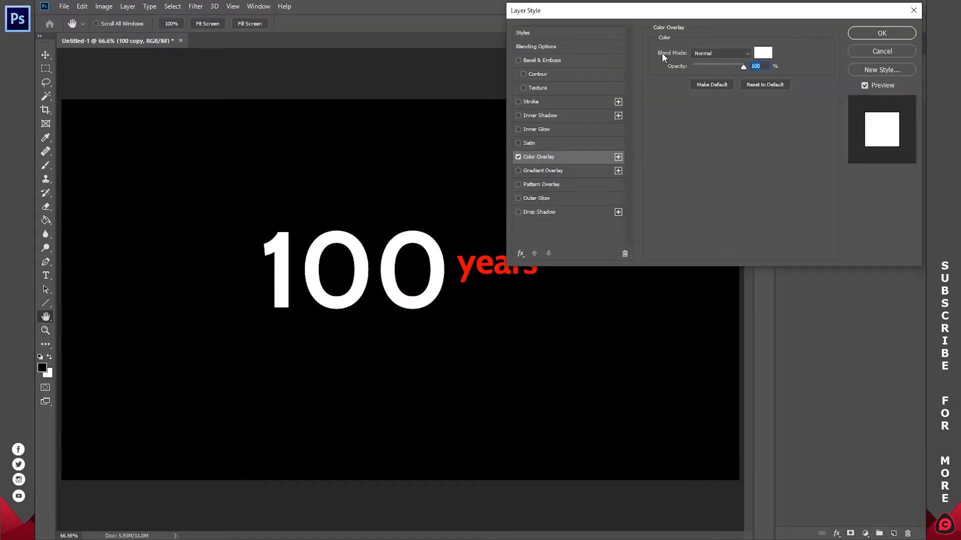
{"action": "left_click", "coordinate": [715, 53]}
{"action": "left_click", "coordinate": [704, 52]}
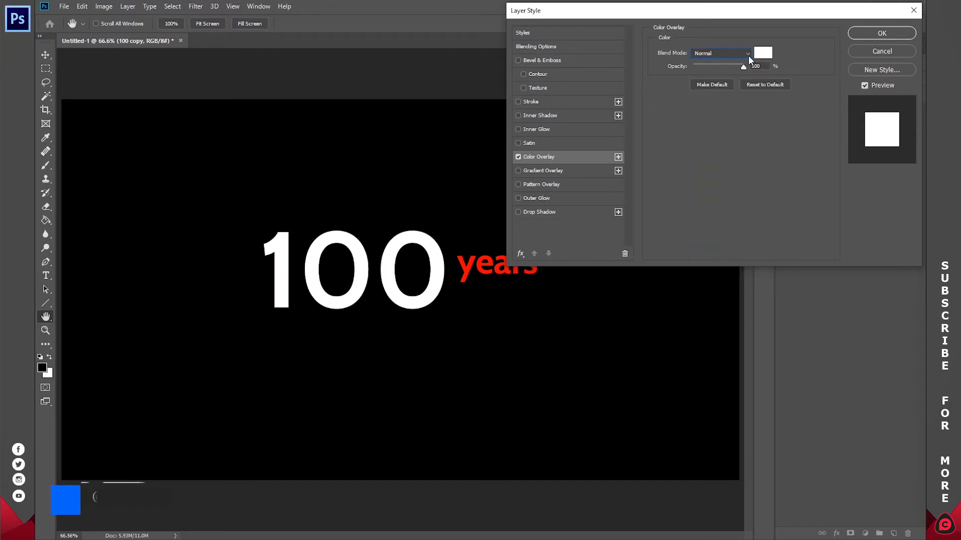
{"action": "left_click_drag", "start_coordinate": [736, 67], "coordinate": [765, 71]}
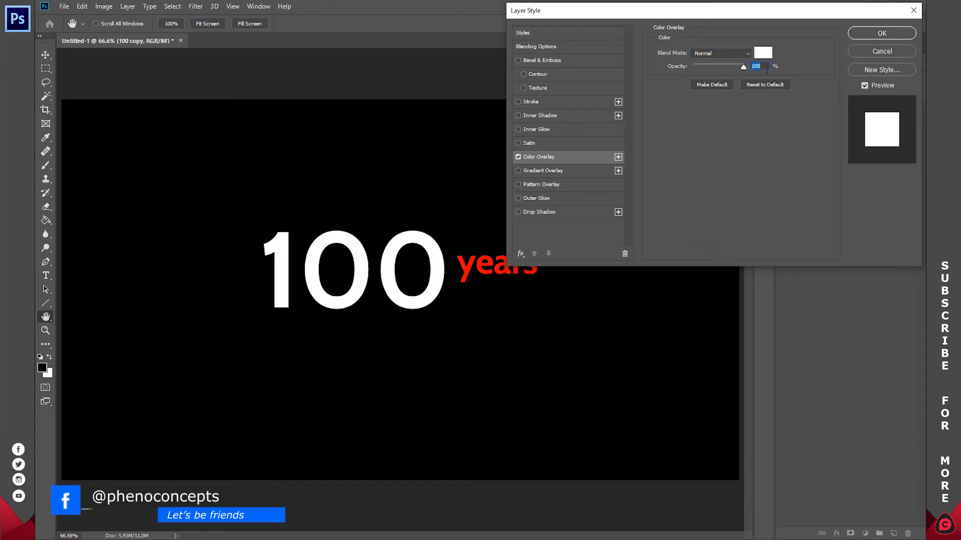
{"action": "left_click", "coordinate": [762, 52]}
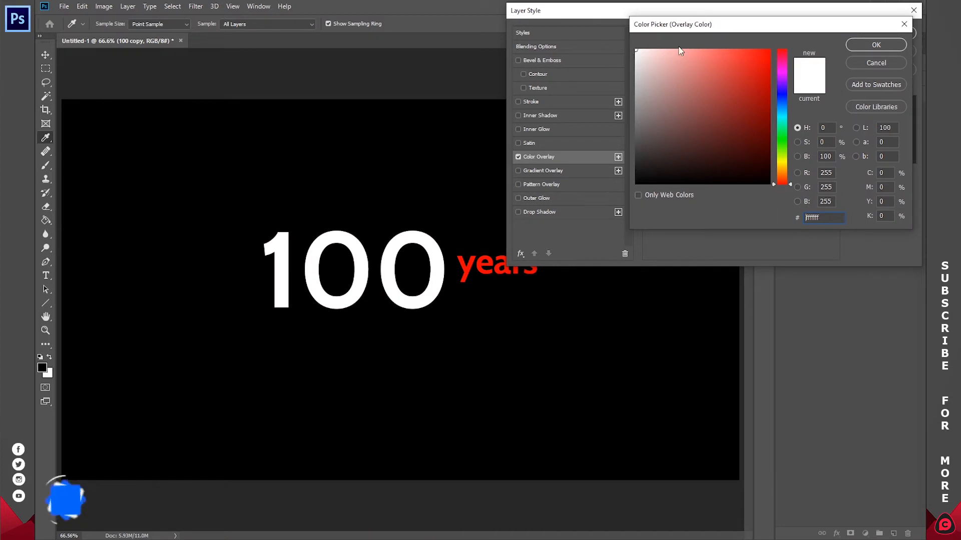
{"action": "left_click", "coordinate": [876, 44]}
{"action": "left_click", "coordinate": [891, 33]}
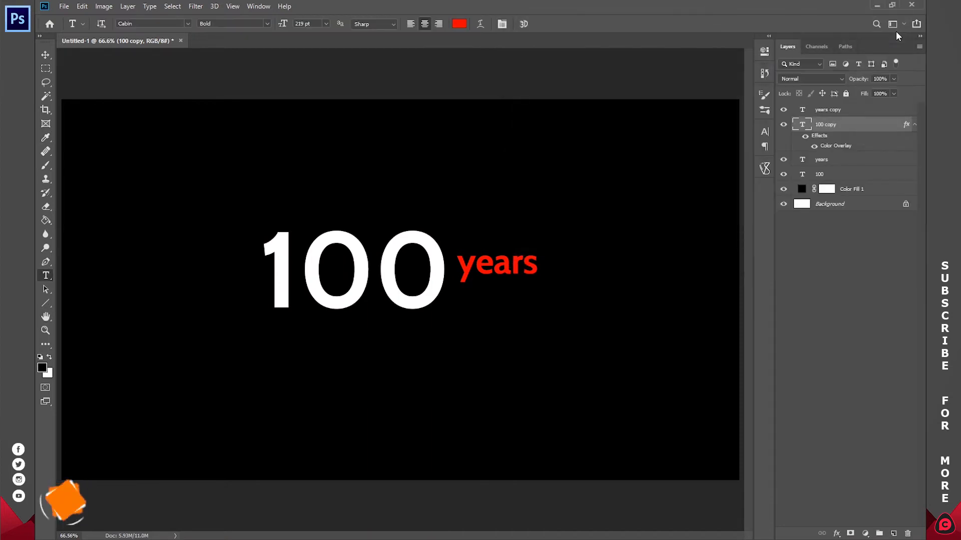
Recolour all the text of the duplicated "years" layer white
{"action": "left_click", "coordinate": [817, 267]}
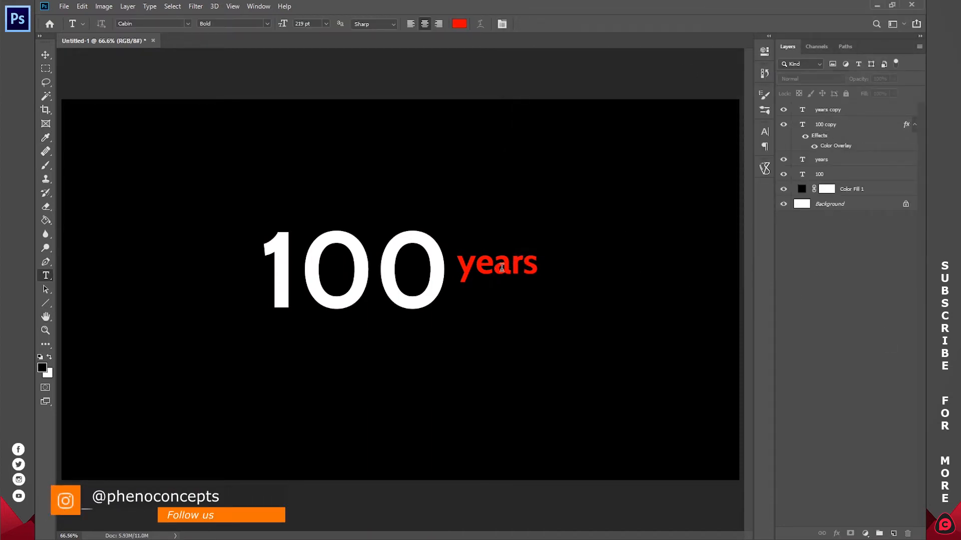
{"action": "left_click", "coordinate": [502, 268]}
{"action": "key", "text": "ctrl+a"}
{"action": "left_click", "coordinate": [459, 23]}
{"action": "left_click_drag", "start_coordinate": [676, 95], "coordinate": [617, 35]}
{"action": "left_click", "coordinate": [876, 44]}
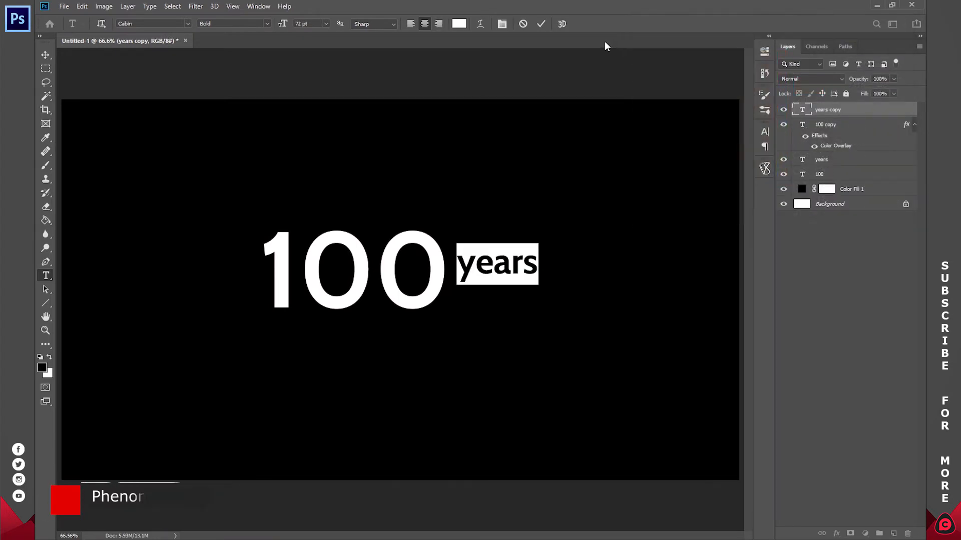
{"action": "left_click", "coordinate": [541, 23]}
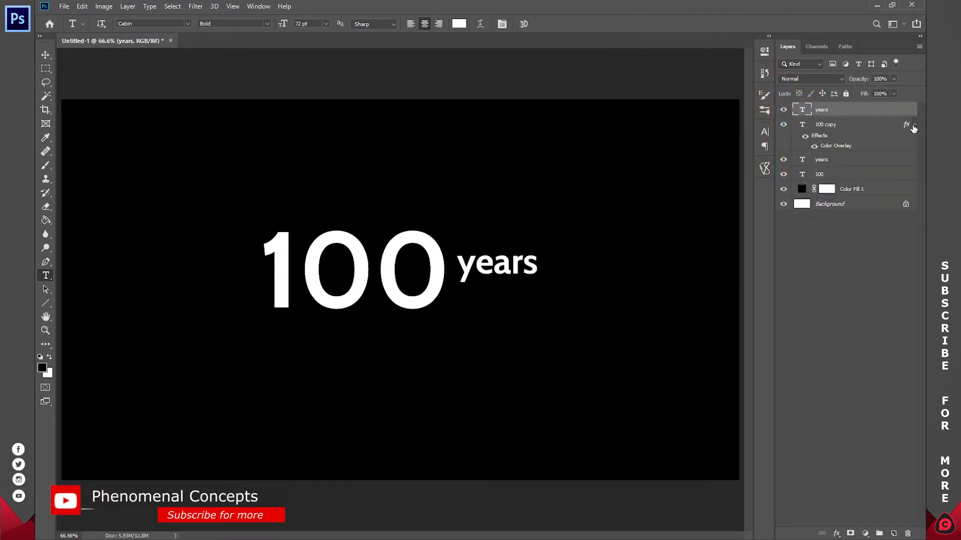
Collapse the "100 copy" effects list and move both white text copies below the red originals, directly above Color Fill 1
{"action": "left_click", "coordinate": [914, 126]}
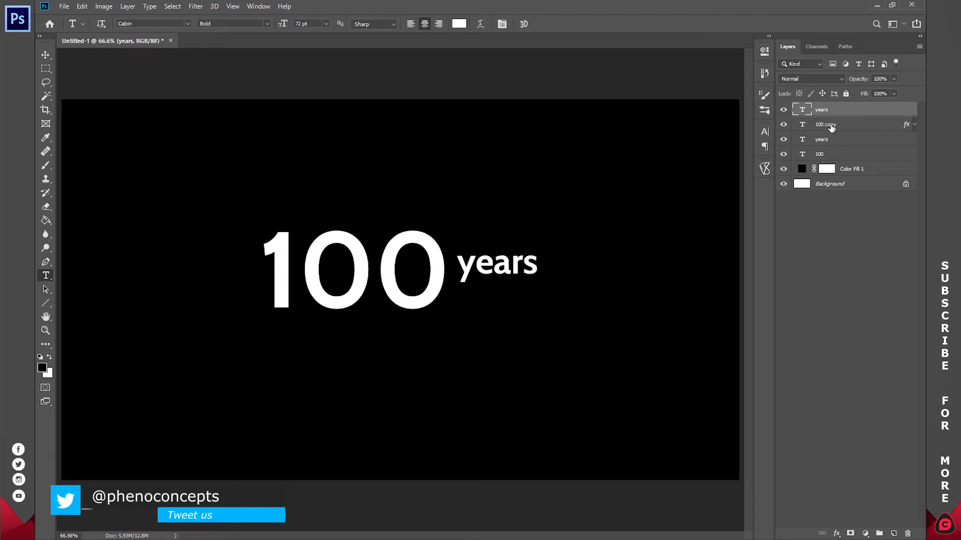
{"action": "left_click", "coordinate": [831, 124], "text": "shift"}
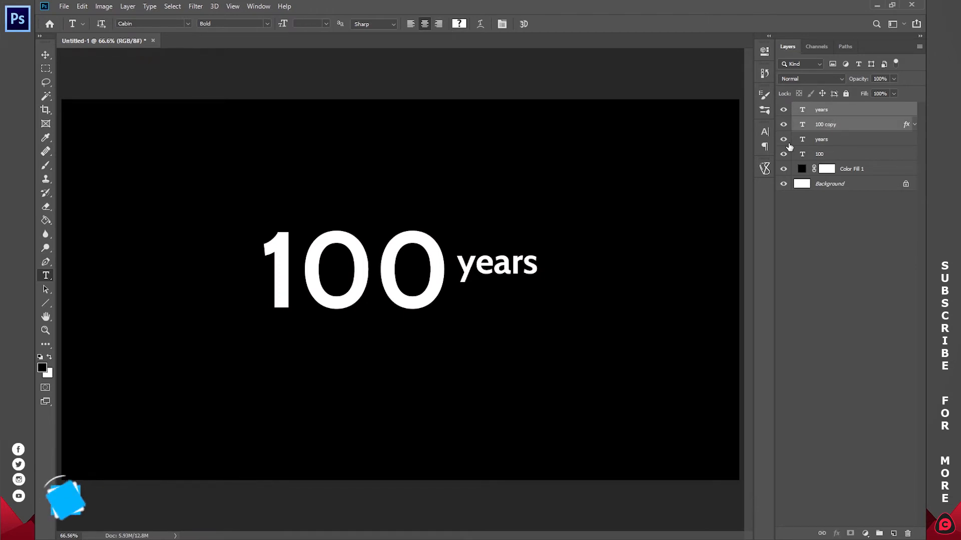
{"action": "left_click_drag", "start_coordinate": [840, 129], "coordinate": [840, 161]}
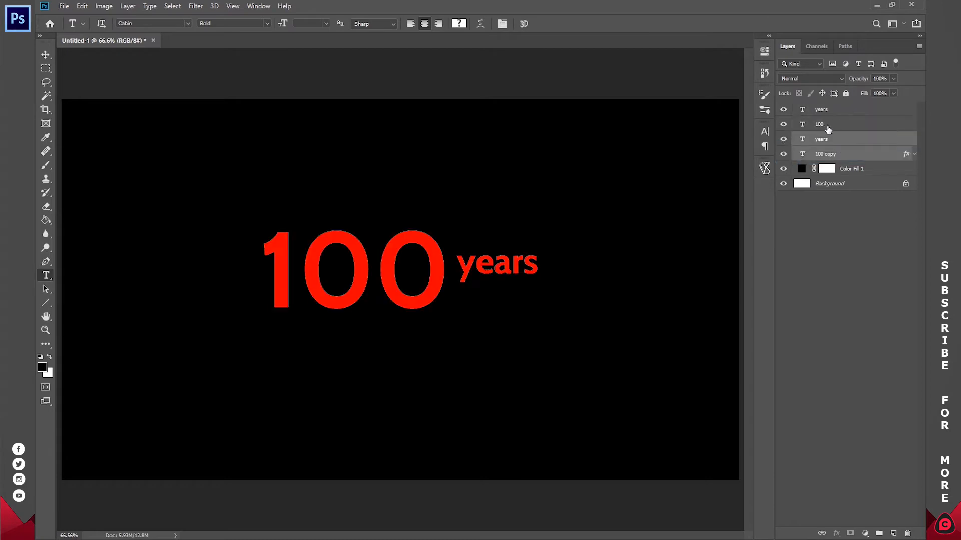
Group the red "years" and "100" text layers and name the group ORIGINAL
{"action": "left_click", "coordinate": [835, 124]}
{"action": "left_click", "coordinate": [834, 111], "text": "shift"}
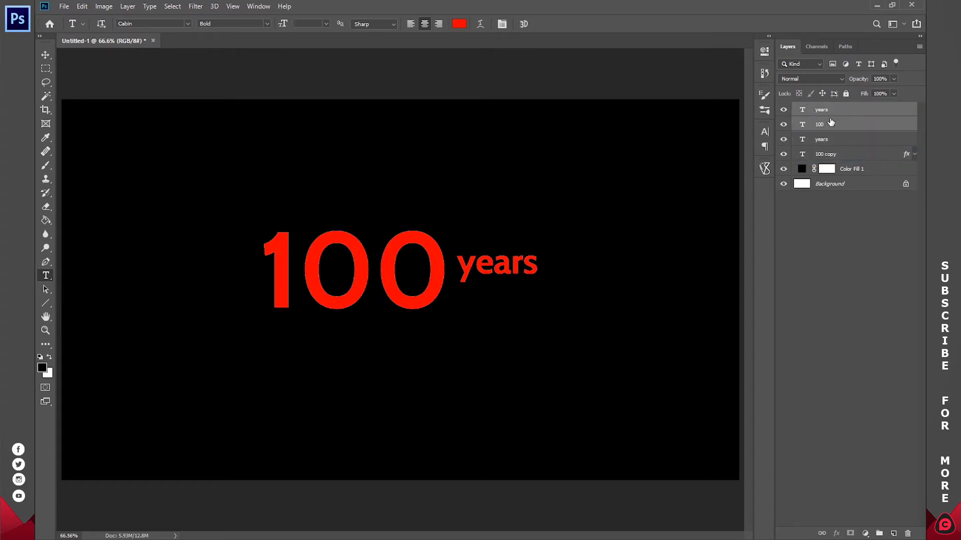
{"action": "key", "text": "ctrl+g"}
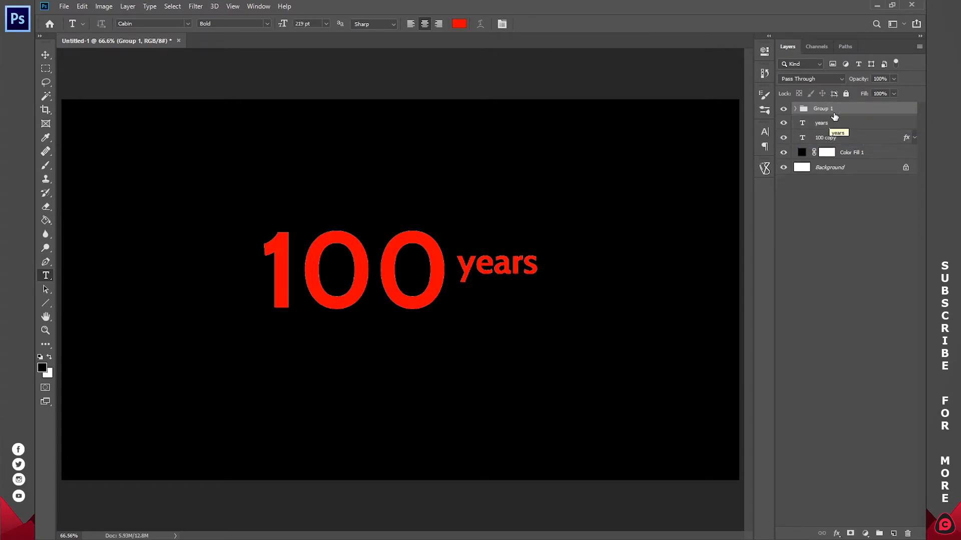
{"action": "double_click", "coordinate": [825, 109]}
{"action": "type", "text": "ORIGINAL"}
Group the white "years" and "100 copy" text layers and name the group REPLICATES
{"action": "left_click", "coordinate": [831, 123]}
{"action": "left_click", "coordinate": [832, 139], "text": "shift"}
{"action": "key", "text": "ctrl+g"}
{"action": "double_click", "coordinate": [831, 122]}
{"action": "type", "text": "REPLICATES"}
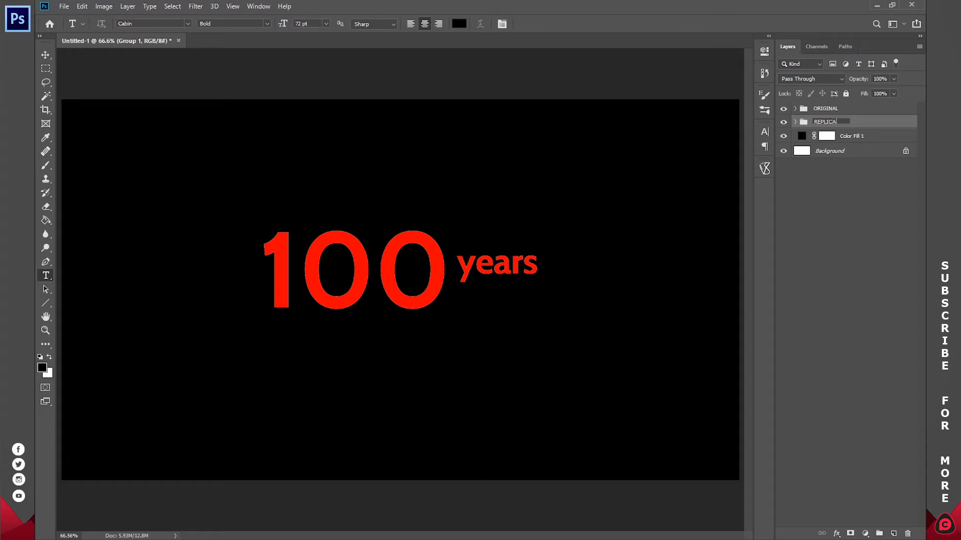
{"action": "key", "text": "Return"}
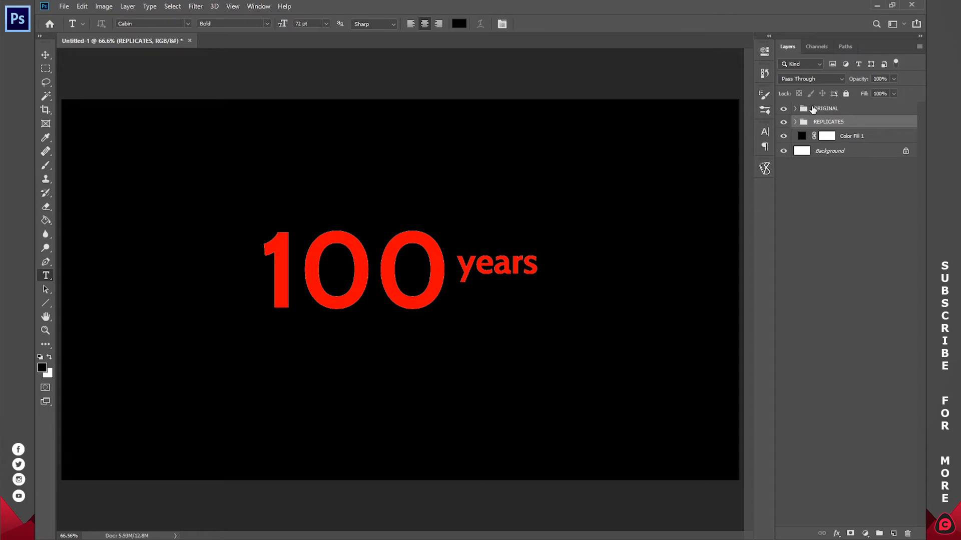
Offset the REPLICATES group about 10 px down and 10 px to the right of the red text
{"action": "key", "text": "v"}
{"action": "key", "text": "z"}
{"action": "left_click_drag", "start_coordinate": [436, 268], "coordinate": [457, 264]}
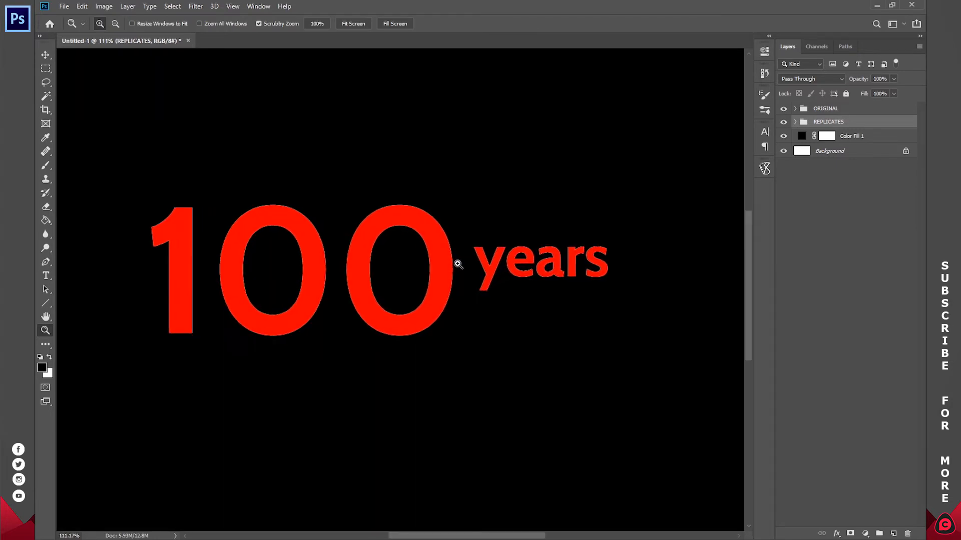
{"action": "left_click", "coordinate": [46, 56]}
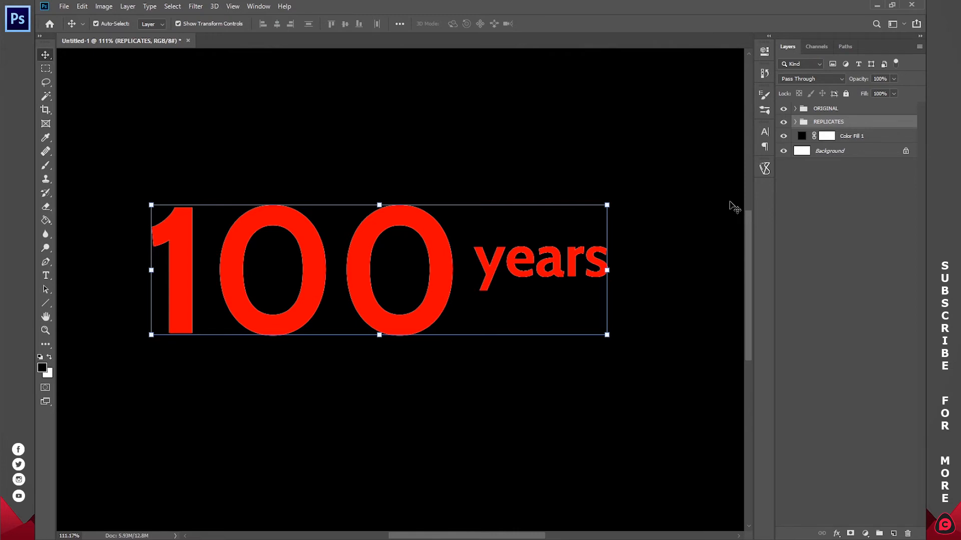
{"action": "key", "text": "shift+Down"}
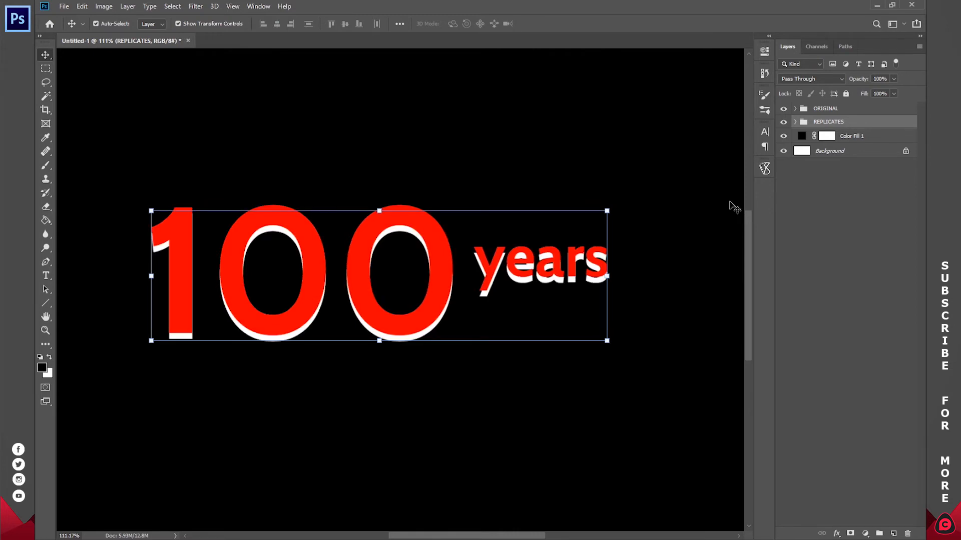
{"action": "key", "text": "shift+Right"}
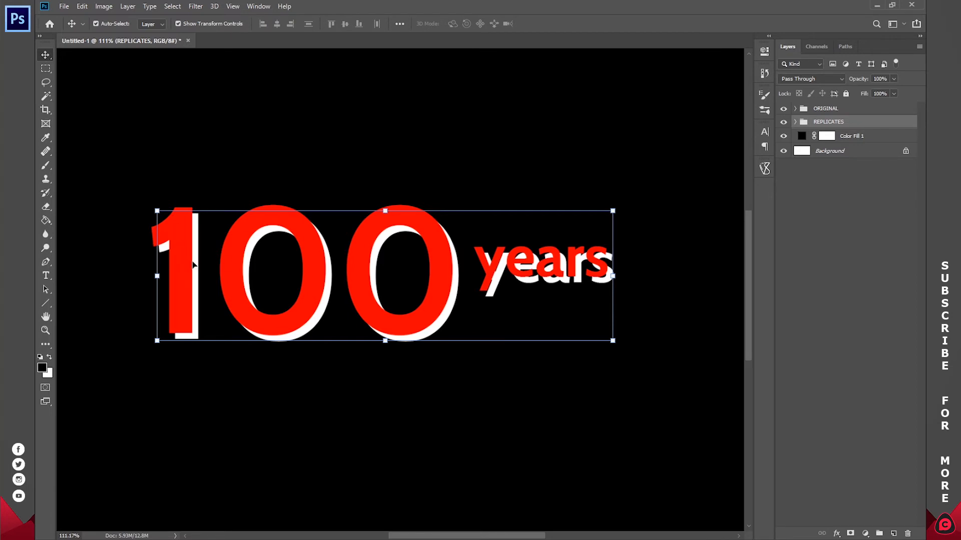
Nudge the REPLICATES group about 8 px up and 6 px left, tightening its offset behind the red text
{"action": "key", "text": "z"}
{"action": "left_click_drag", "start_coordinate": [617, 254], "coordinate": [646, 252]}
{"action": "left_click_drag", "start_coordinate": [568, 285], "coordinate": [562, 275]}
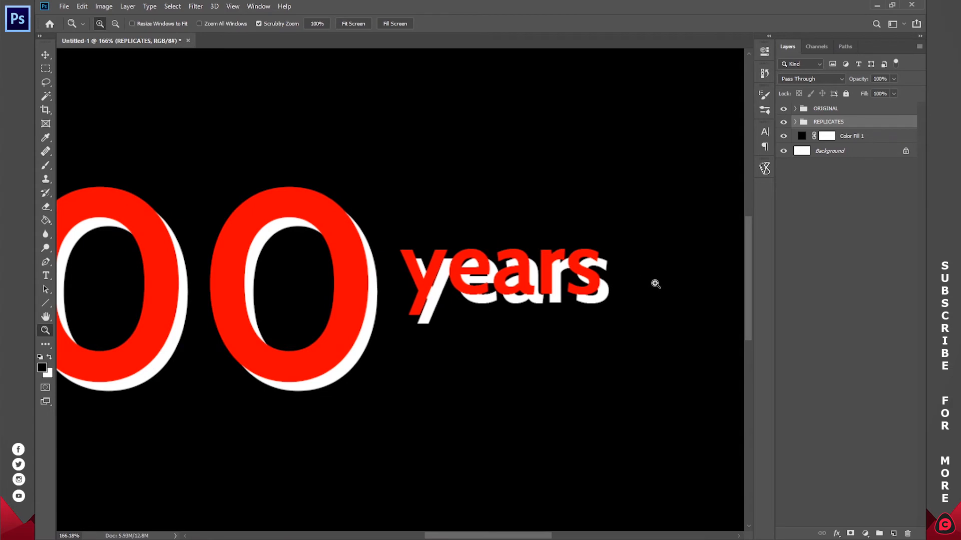
{"action": "key", "text": "v"}
{"action": "key", "text": "Up"}
{"action": "key", "text": "Up"}
{"action": "key", "text": "Up"}
{"action": "key", "text": "Up"}
{"action": "key", "text": "Up"}
{"action": "key", "text": "Left"}
{"action": "key", "text": "Left"}
{"action": "key", "text": "Left"}
{"action": "key", "text": "Left"}
{"action": "key", "text": "Left"}
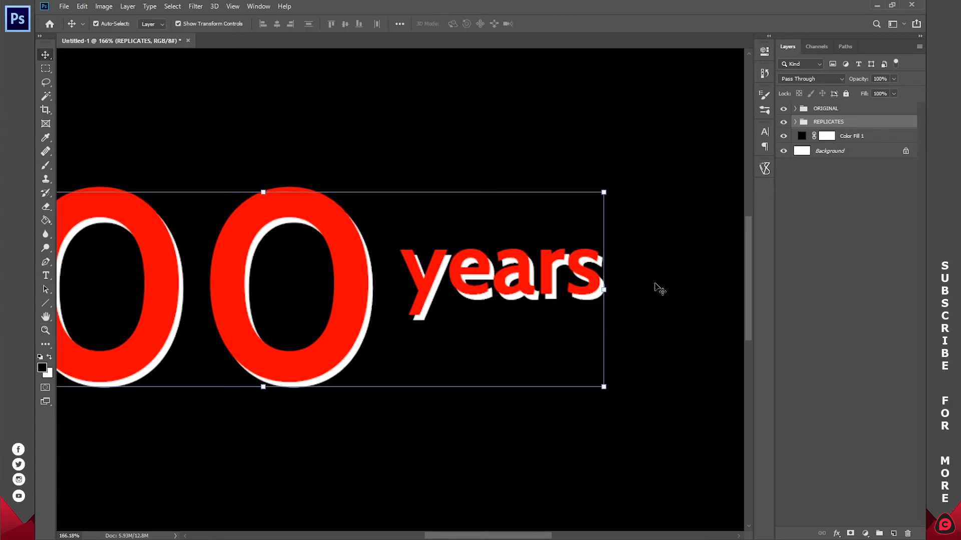
{"action": "key", "text": "Up"}
{"action": "key", "text": "Up"}
{"action": "key", "text": "Up"}
{"action": "key", "text": "Left"}
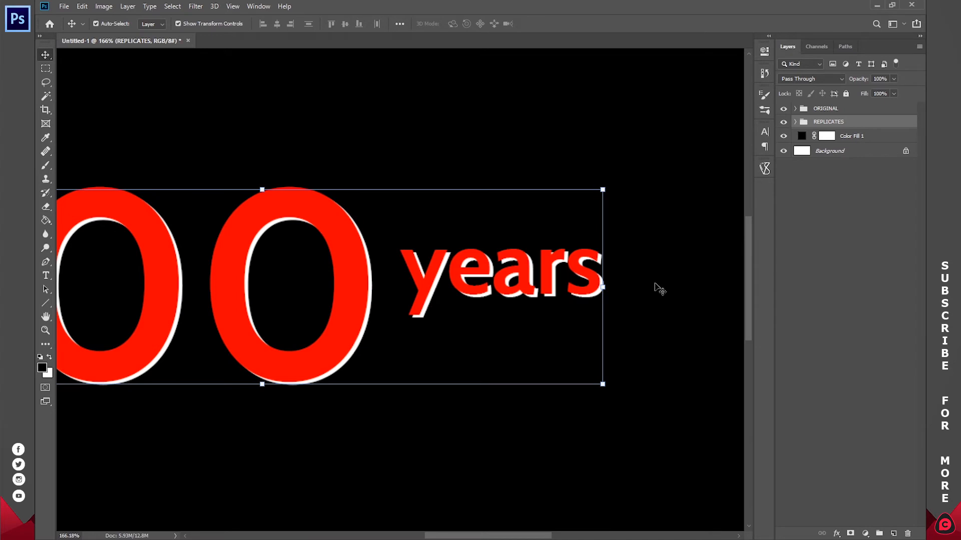
Nudge only the white "100 copy" layer inside REPLICATES about 7 px down and 2 px right, and deselect it
{"action": "key", "text": "z"}
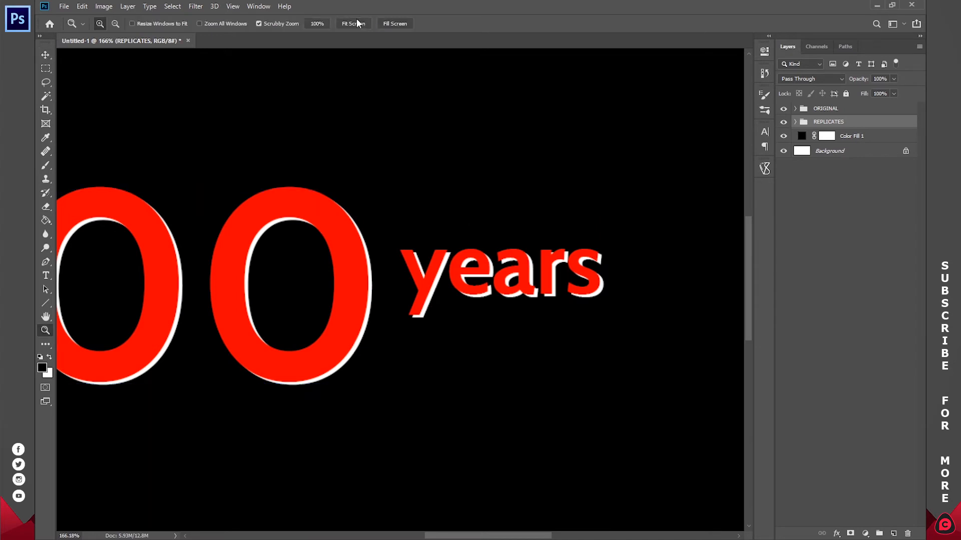
{"action": "left_click", "coordinate": [353, 23]}
{"action": "left_click_drag", "start_coordinate": [440, 289], "coordinate": [536, 283]}
{"action": "left_click_drag", "start_coordinate": [664, 228], "coordinate": [583, 225]}
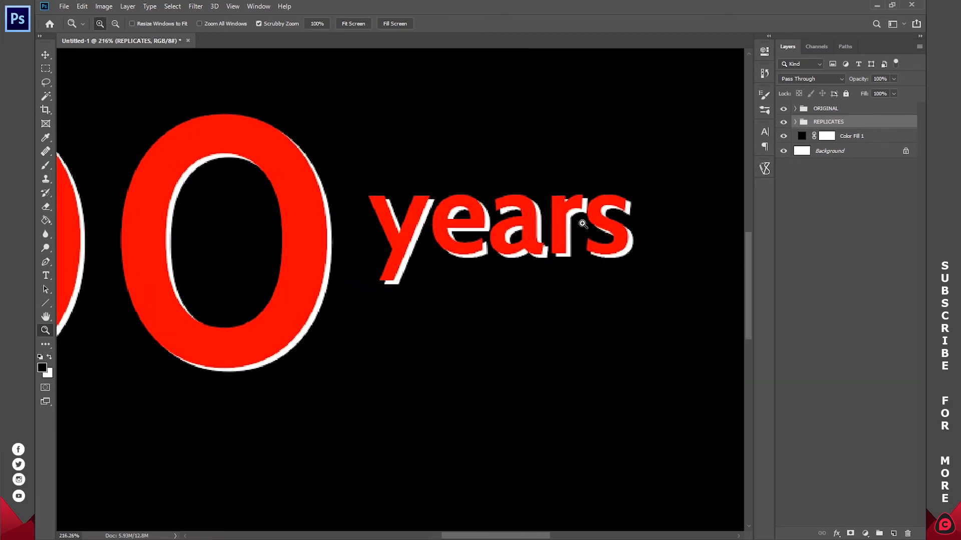
{"action": "left_click", "coordinate": [363, 24]}
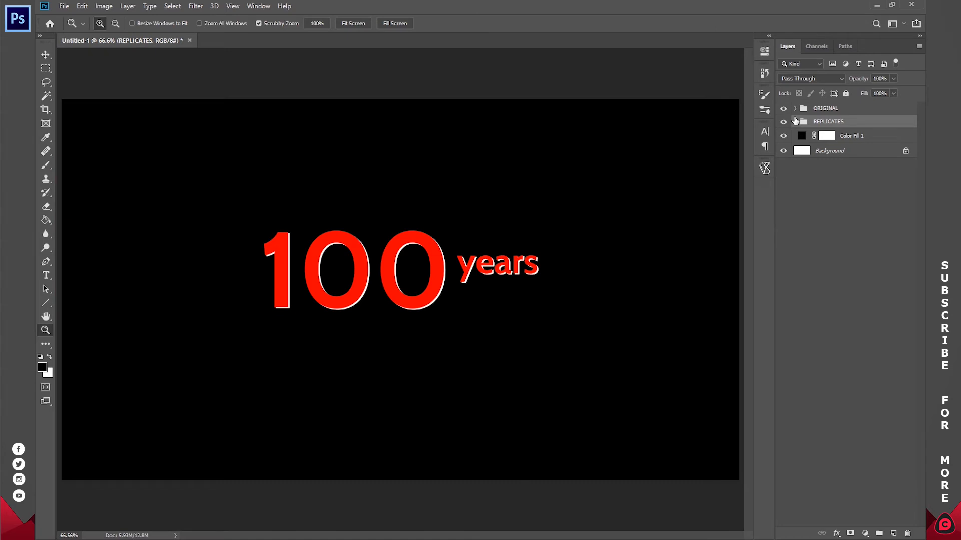
{"action": "left_click", "coordinate": [795, 123]}
{"action": "left_click", "coordinate": [832, 156]}
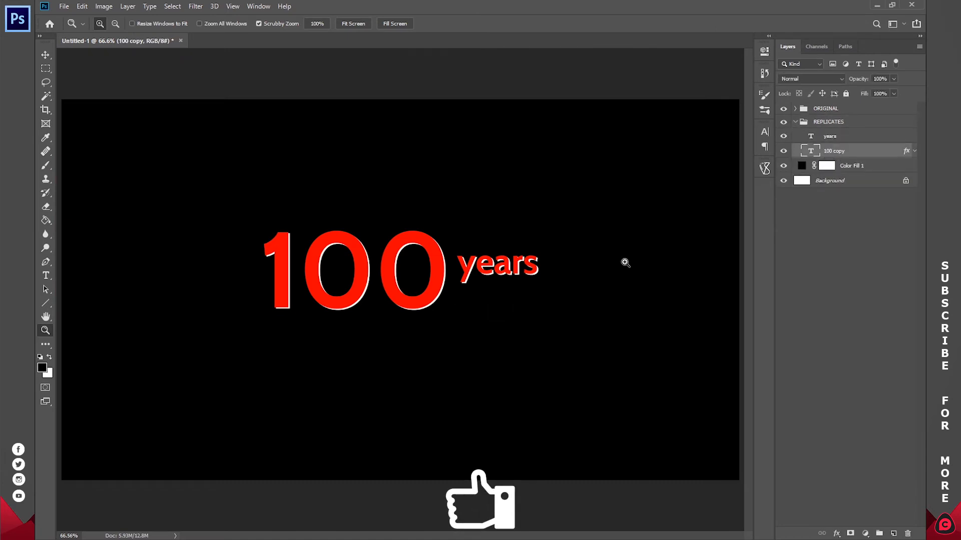
{"action": "key", "text": "v"}
{"action": "key", "text": "Down"}
{"action": "key", "text": "Down"}
{"action": "key", "text": "Right"}
{"action": "key", "text": "Right"}
{"action": "key", "text": "Down"}
{"action": "key", "text": "Down"}
{"action": "key", "text": "Down"}
{"action": "key", "text": "Down"}
{"action": "key", "text": "Down"}
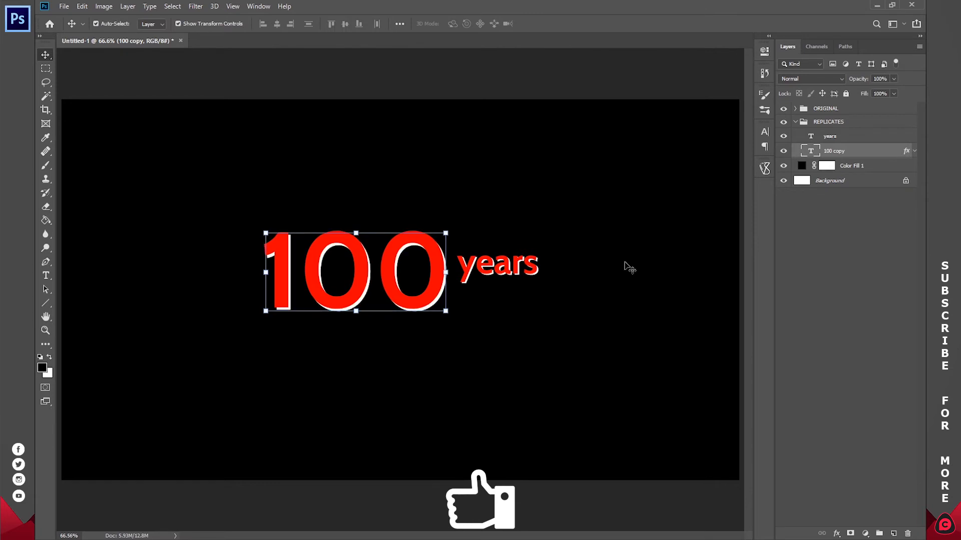
{"action": "key", "text": "Down"}
{"action": "key", "text": "Left"}
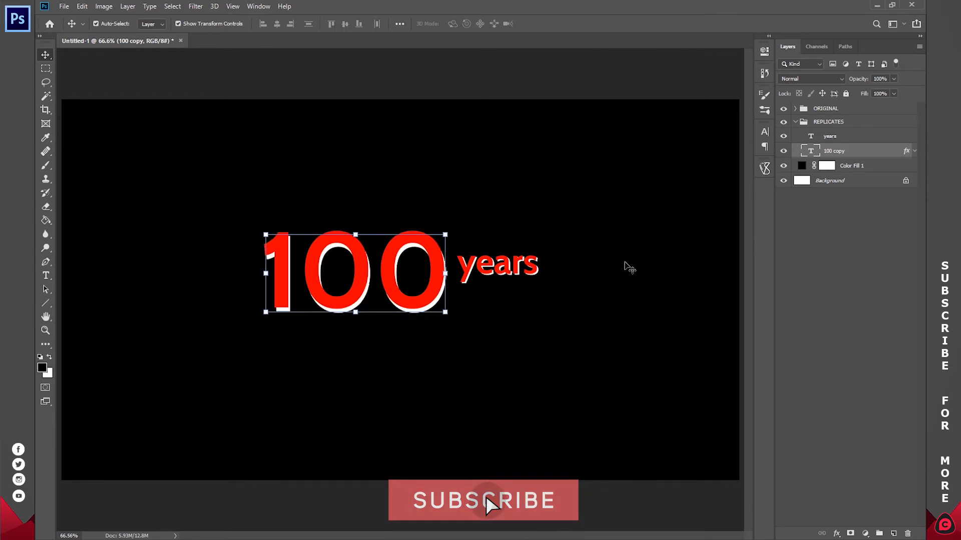
{"action": "key", "text": "Right"}
{"action": "key", "text": "Up"}
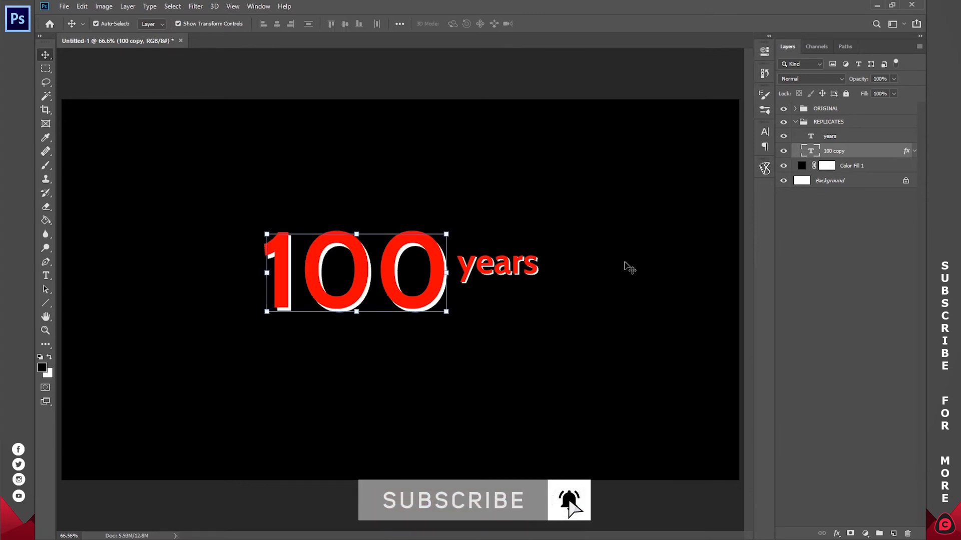
{"action": "left_click", "coordinate": [899, 264]}
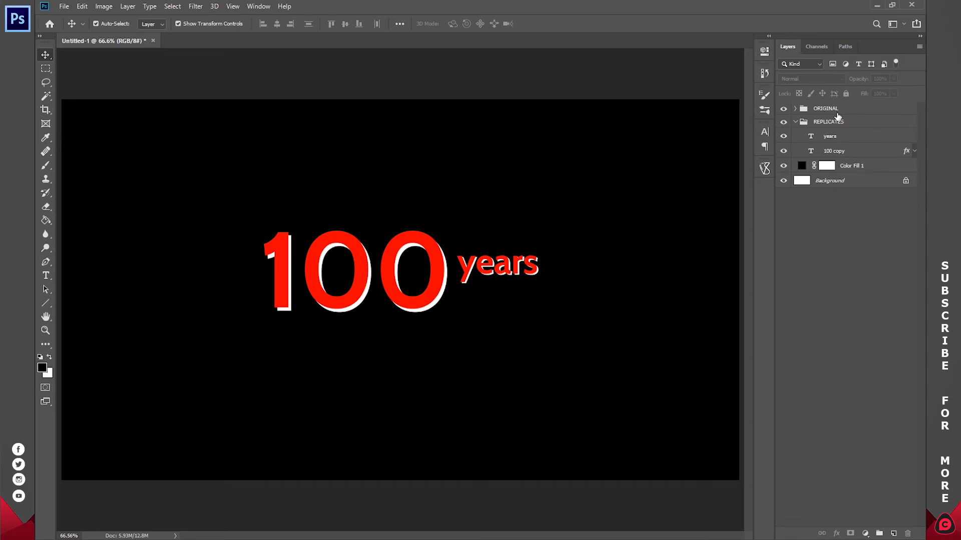
Add a layer mask to the white "100 copy" layer from the outline of the "100" text in the ORIGINAL group
{"action": "left_click", "coordinate": [796, 109]}
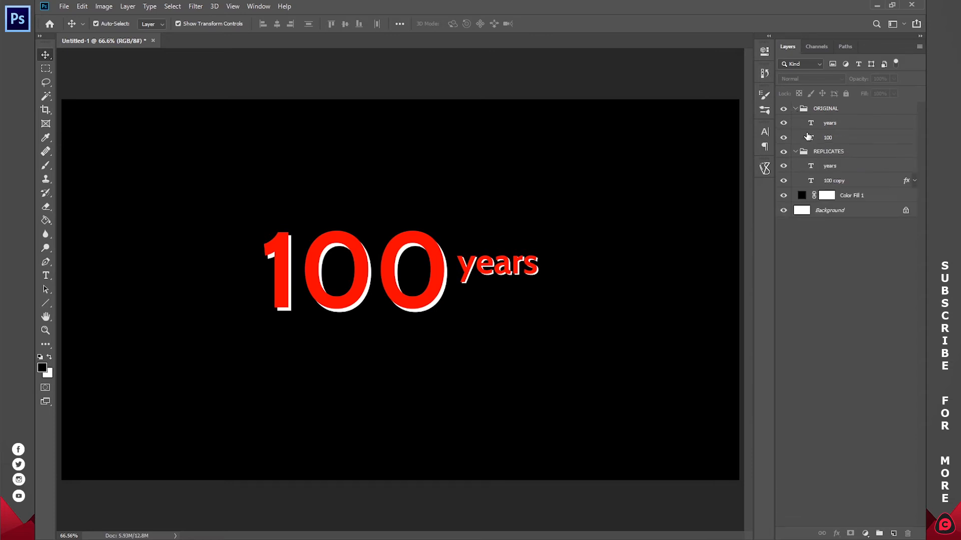
{"action": "left_click", "coordinate": [837, 140]}
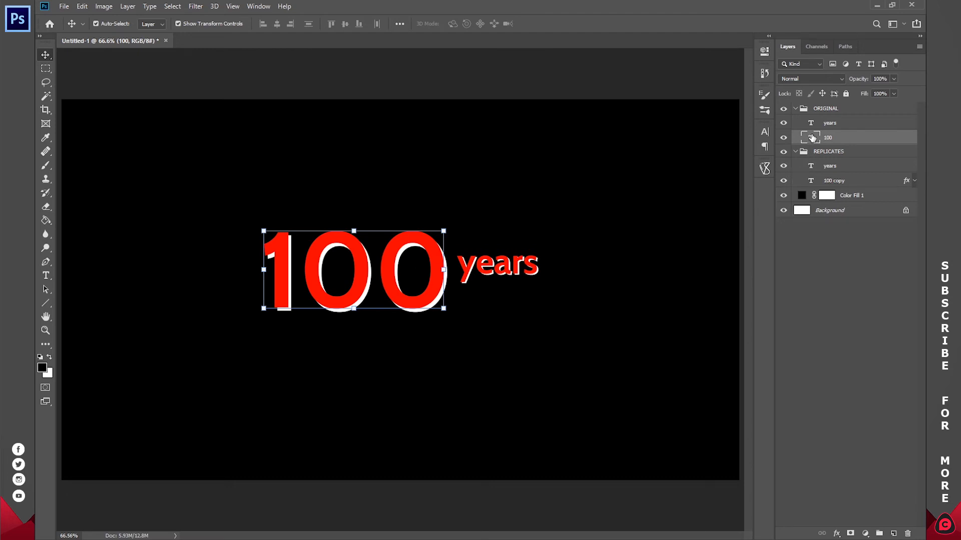
{"action": "key", "text": "ctrl"}
{"action": "left_click", "coordinate": [811, 138], "text": "ctrl"}
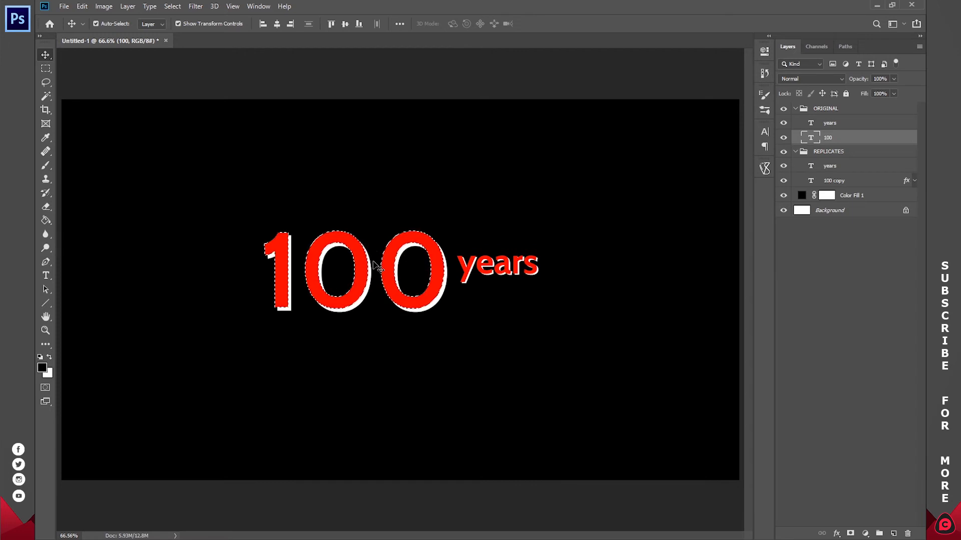
{"action": "left_click", "coordinate": [836, 183]}
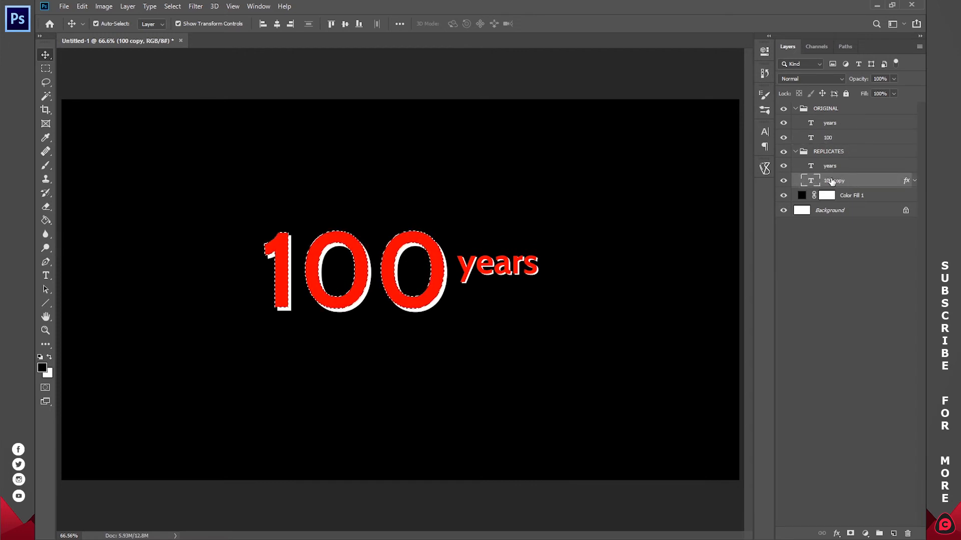
{"action": "left_click", "coordinate": [850, 534]}
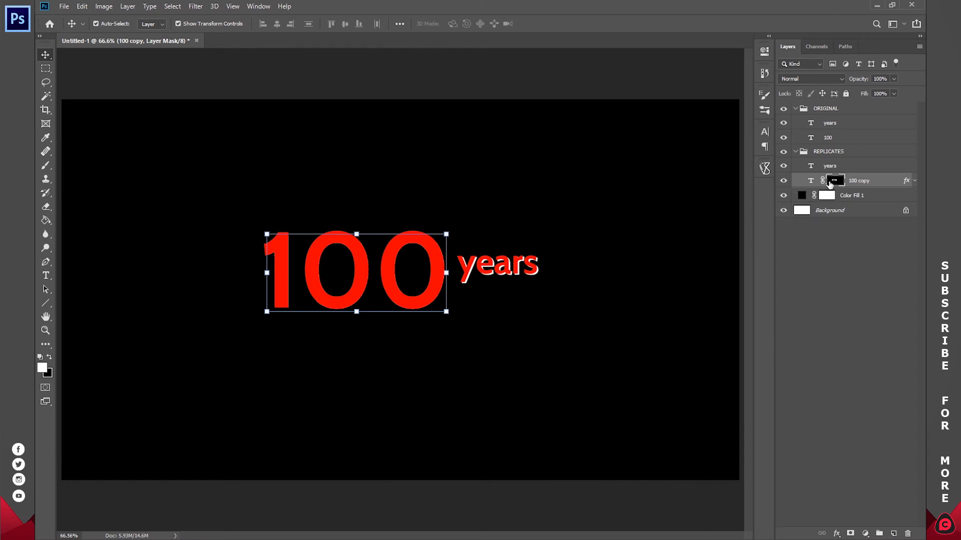
Invert the layer mask of the "100 copy" layer
{"action": "left_click", "coordinate": [810, 182]}
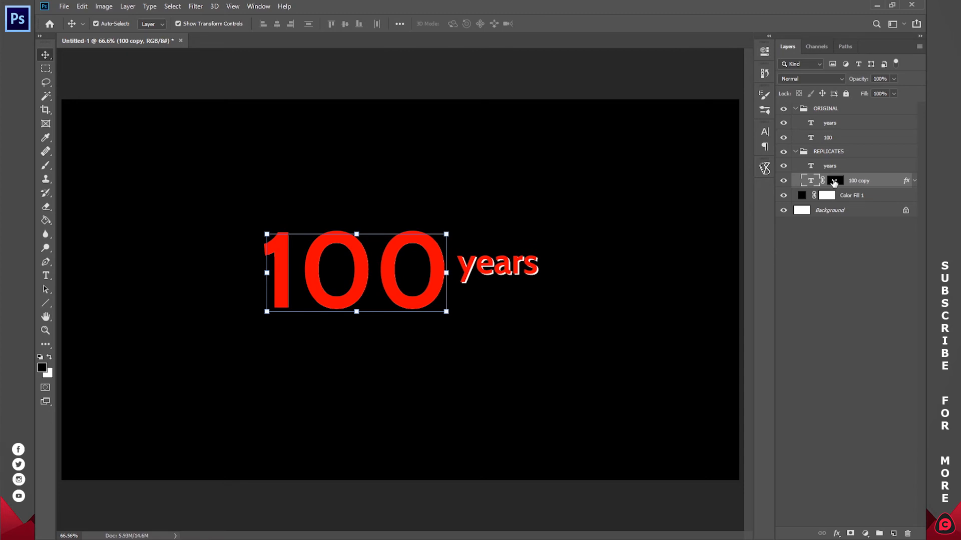
{"action": "left_click", "coordinate": [834, 182]}
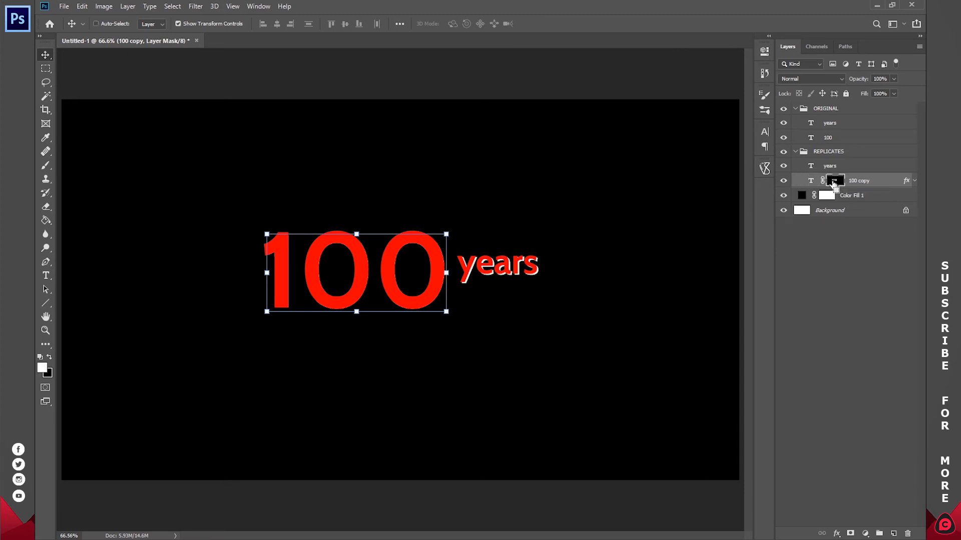
{"action": "key", "text": "ctrl+i"}
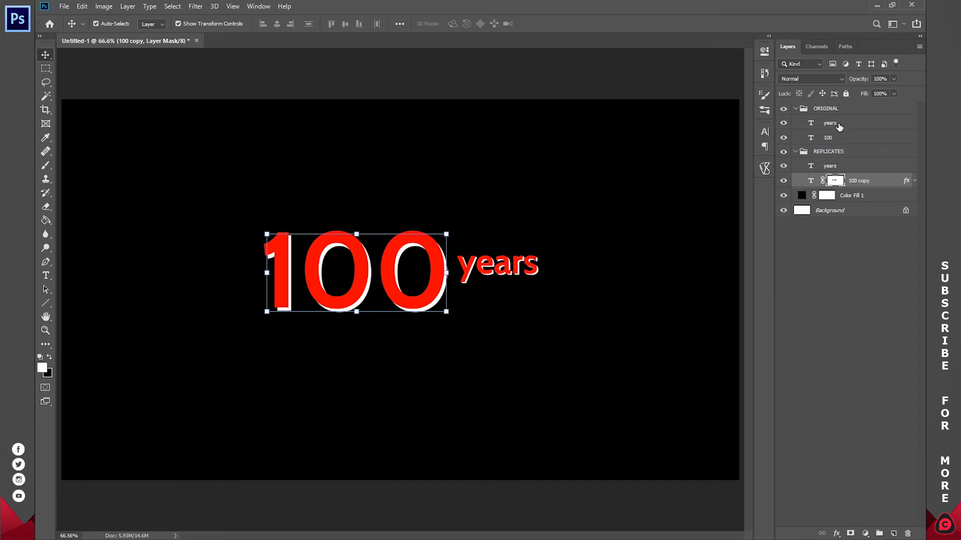
Mask the REPLICATES "years" layer with the outline of the ORIGINAL "years" text, invert the mask and deselect the layer
{"action": "left_click", "coordinate": [818, 123]}
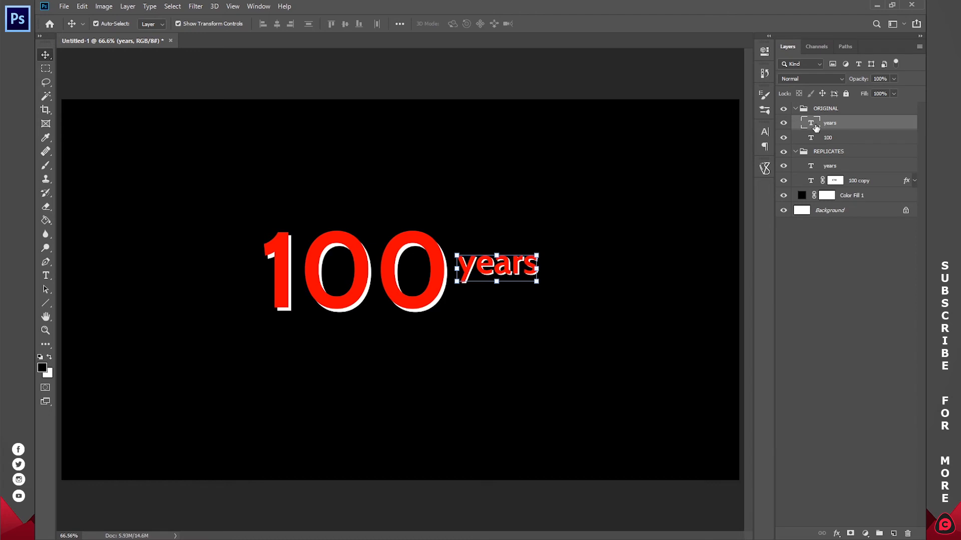
{"action": "left_click", "coordinate": [811, 124], "text": "ctrl"}
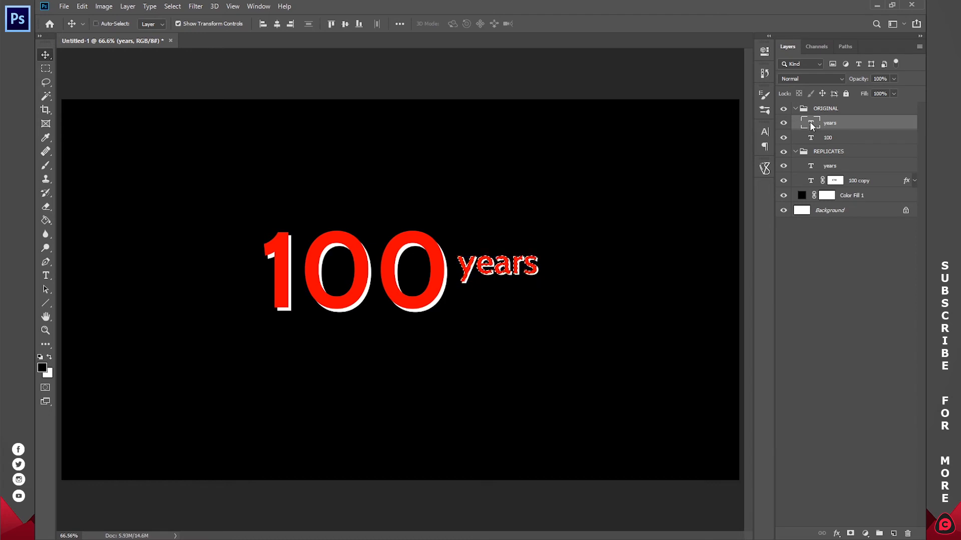
{"action": "left_click", "coordinate": [829, 169]}
{"action": "left_click", "coordinate": [850, 534]}
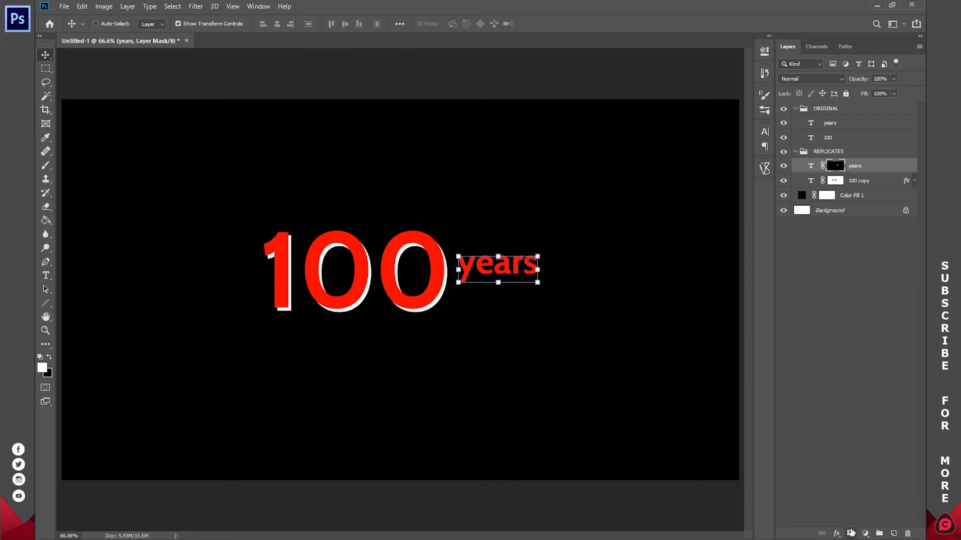
{"action": "key", "text": "ctrl+i"}
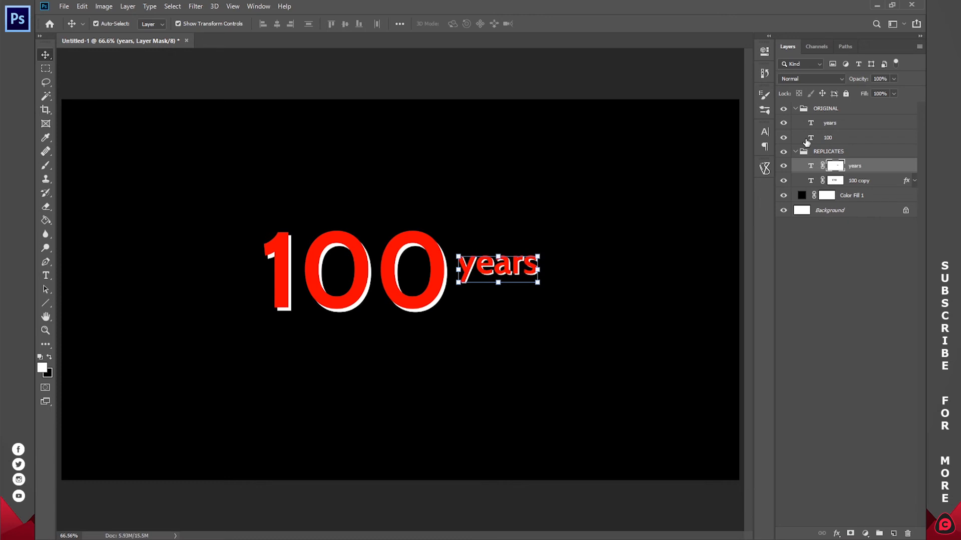
{"action": "left_click", "coordinate": [811, 259]}
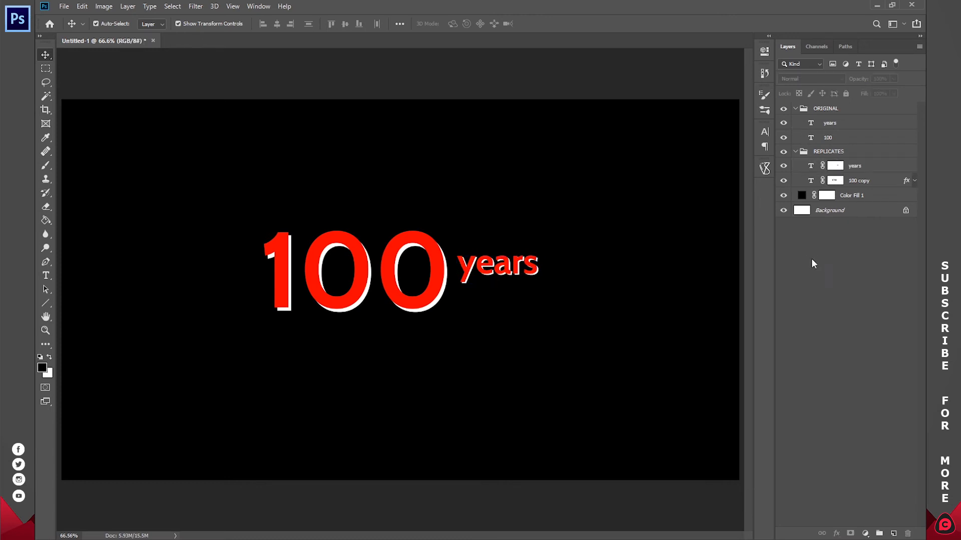
Toggle the visibility of the ORIGINAL group to examine the masked white replicas on their own
{"action": "left_click", "coordinate": [784, 110]}
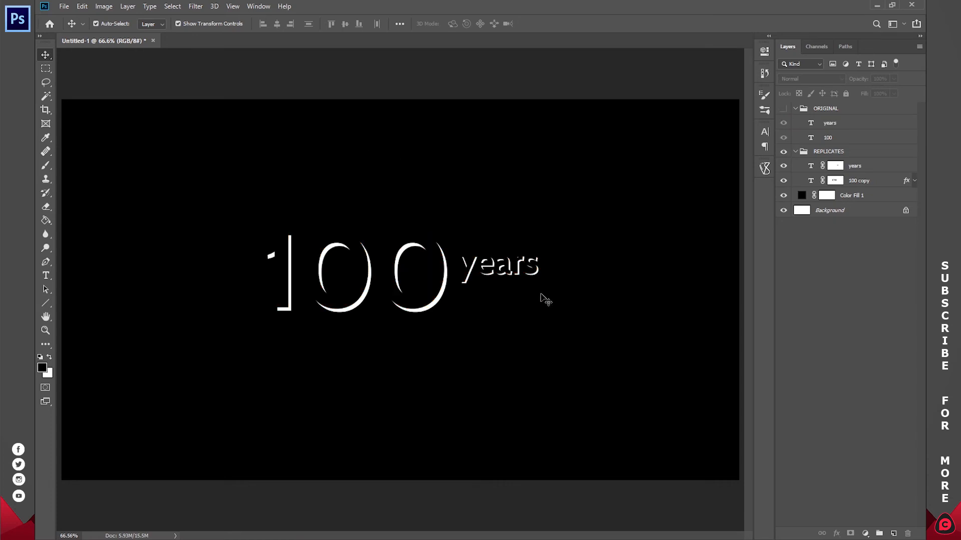
{"action": "left_click", "coordinate": [784, 109]}
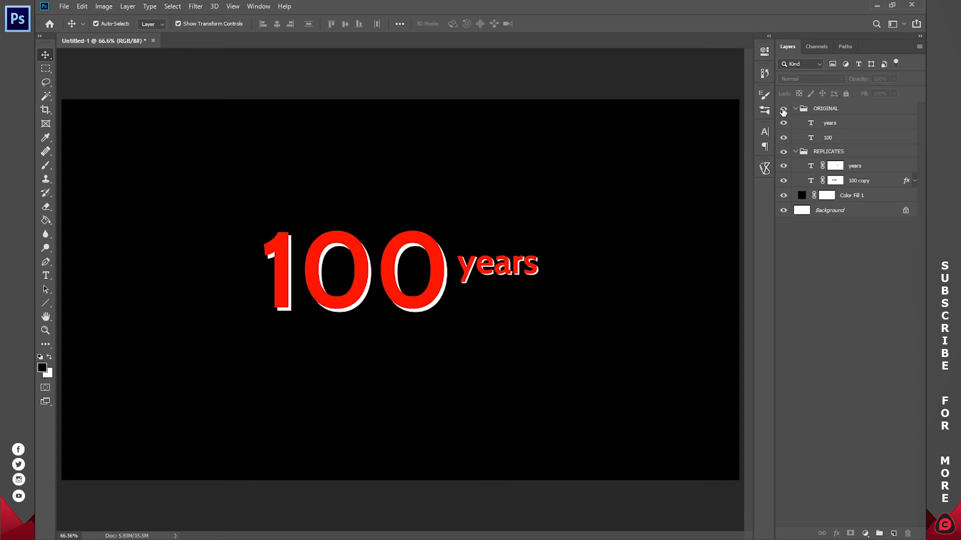
{"action": "left_click", "coordinate": [783, 109]}
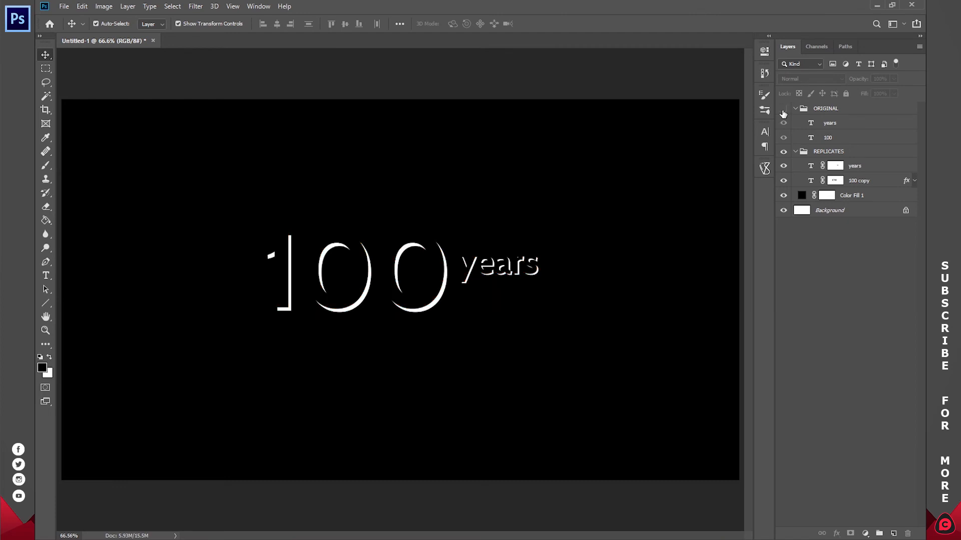
{"action": "left_click", "coordinate": [784, 109]}
{"action": "left_click", "coordinate": [783, 109]}
{"action": "left_click", "coordinate": [783, 109]}
Apply a Color Overlay to the ORIGINAL group in black (000000) sampled from the canvas background, at 100% opacity
{"action": "left_click", "coordinate": [811, 111]}
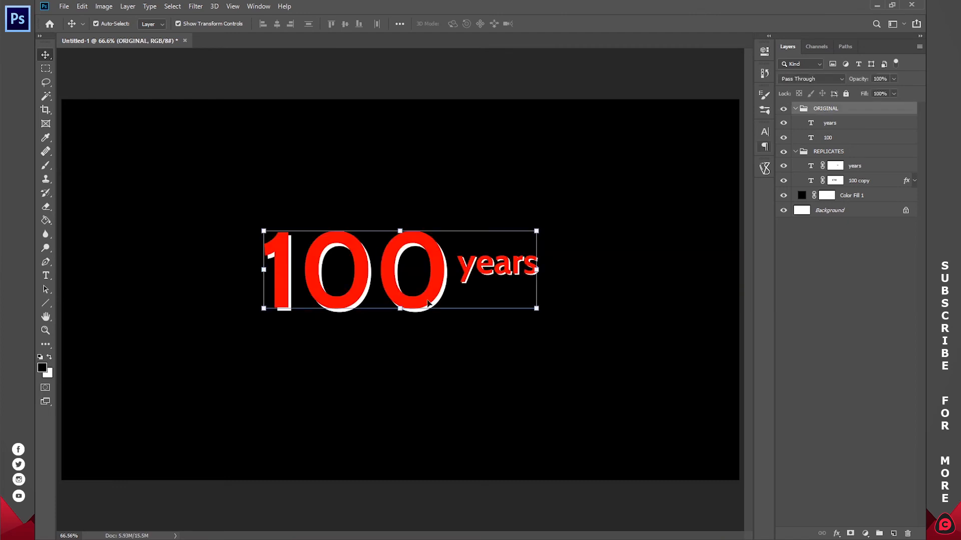
{"action": "left_click", "coordinate": [836, 533]}
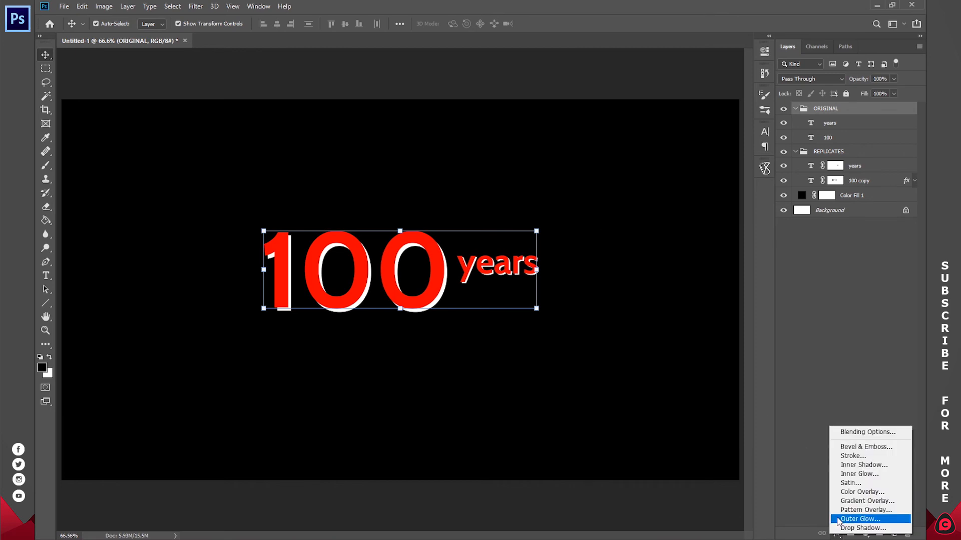
{"action": "left_click", "coordinate": [853, 492]}
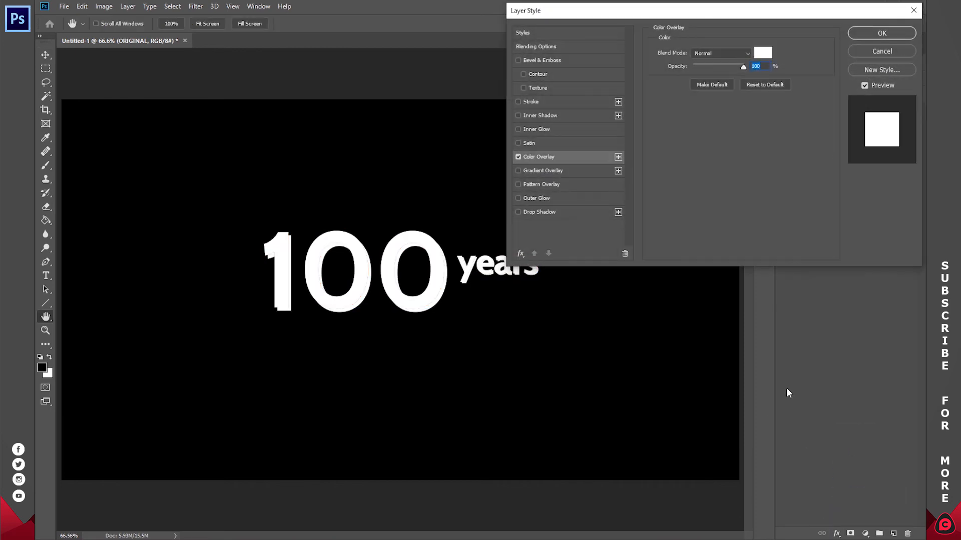
{"action": "left_click", "coordinate": [763, 54]}
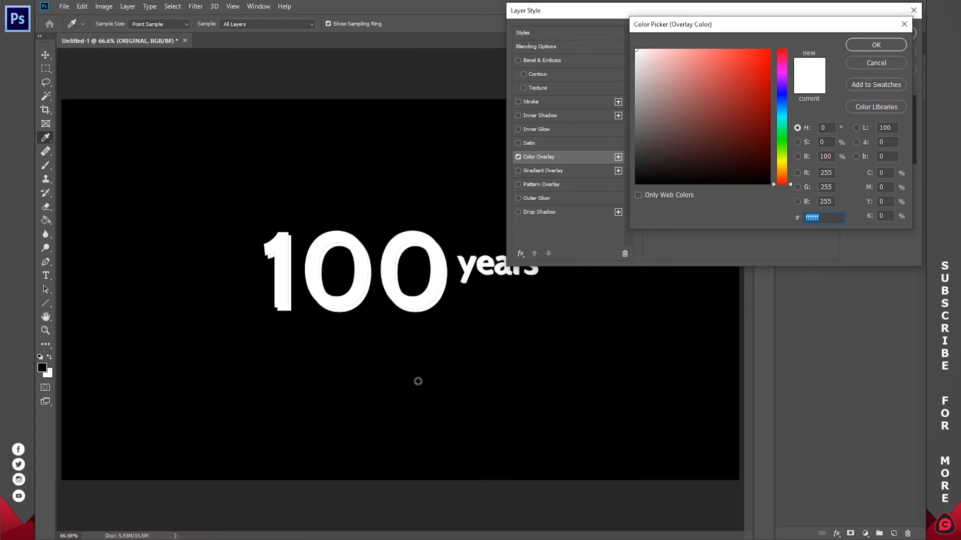
{"action": "left_click", "coordinate": [452, 377]}
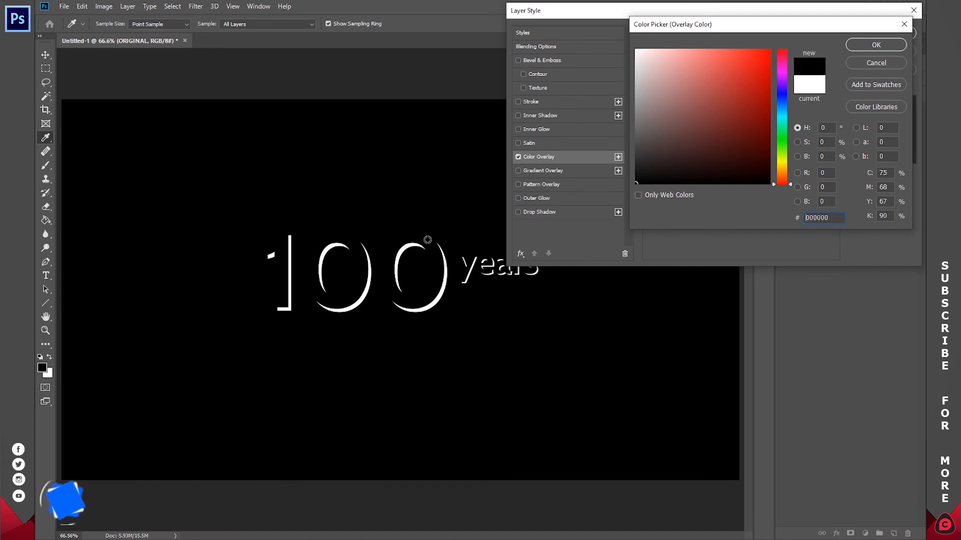
{"action": "left_click", "coordinate": [875, 45]}
{"action": "left_click", "coordinate": [894, 35]}
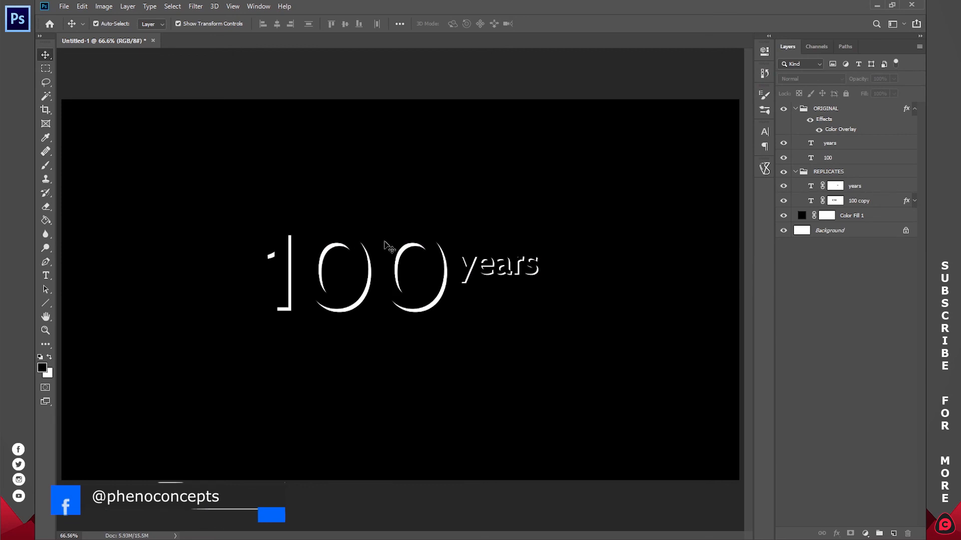
Hide the ORIGINAL group and collapse it in the layer list
{"action": "left_click", "coordinate": [784, 109]}
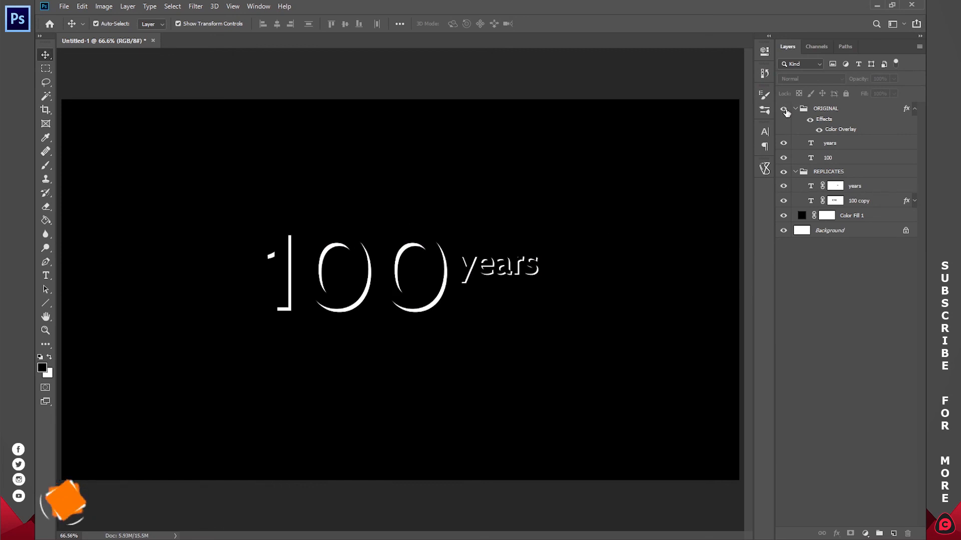
{"action": "left_click", "coordinate": [795, 108]}
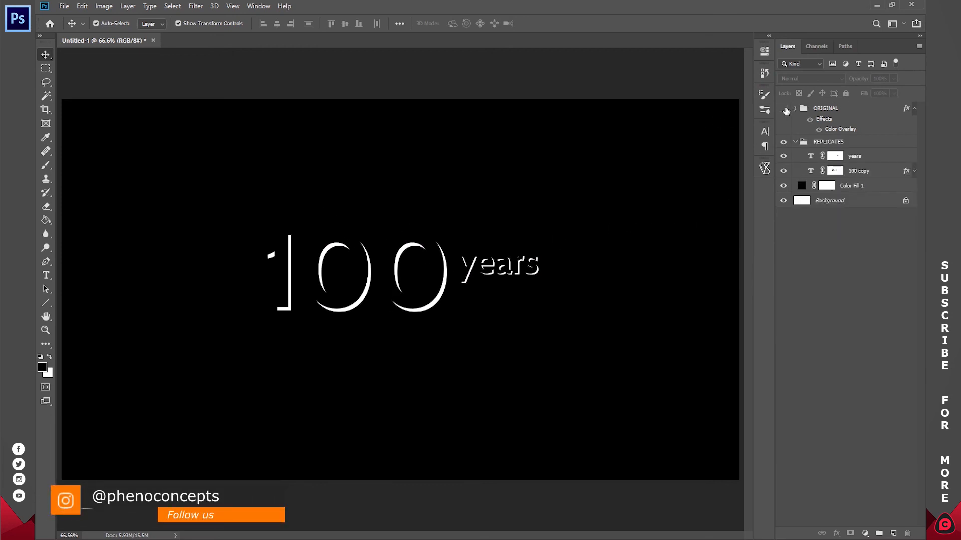